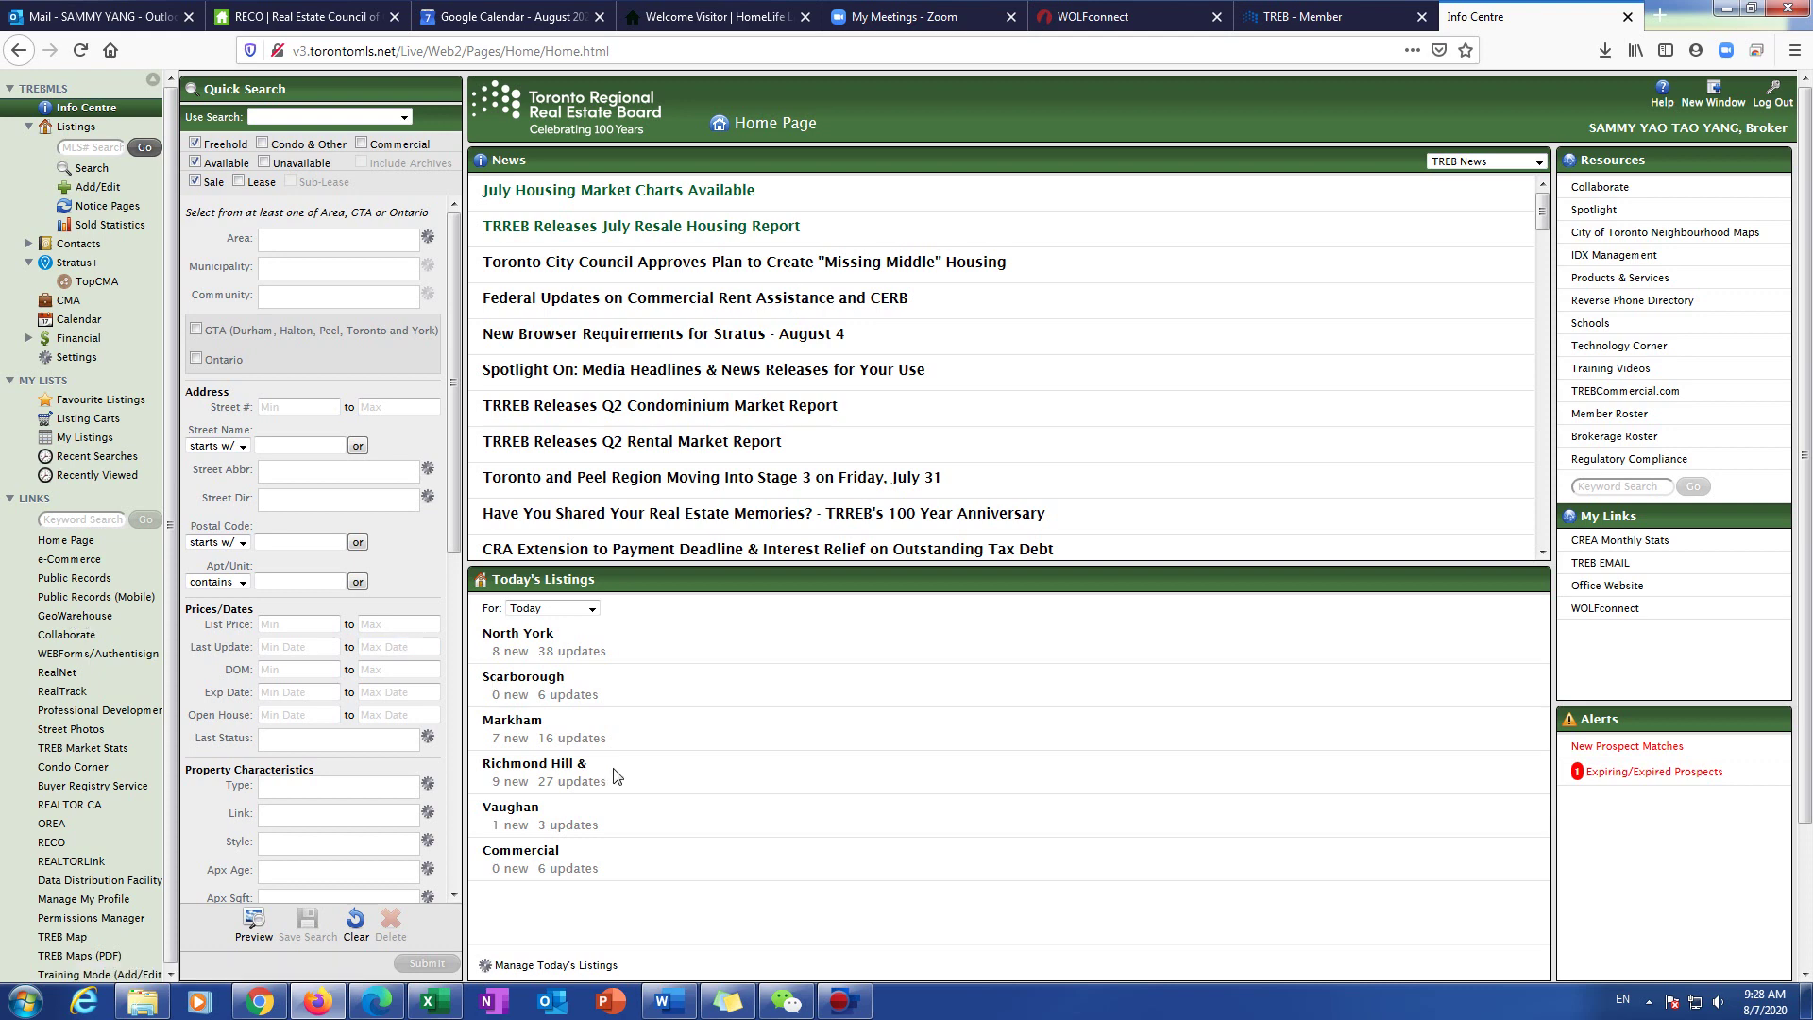
Step: List Markham's 7 new Stratus MLS listings and open the Norman Ross Dr property in GeoWarehouse
click(511, 738)
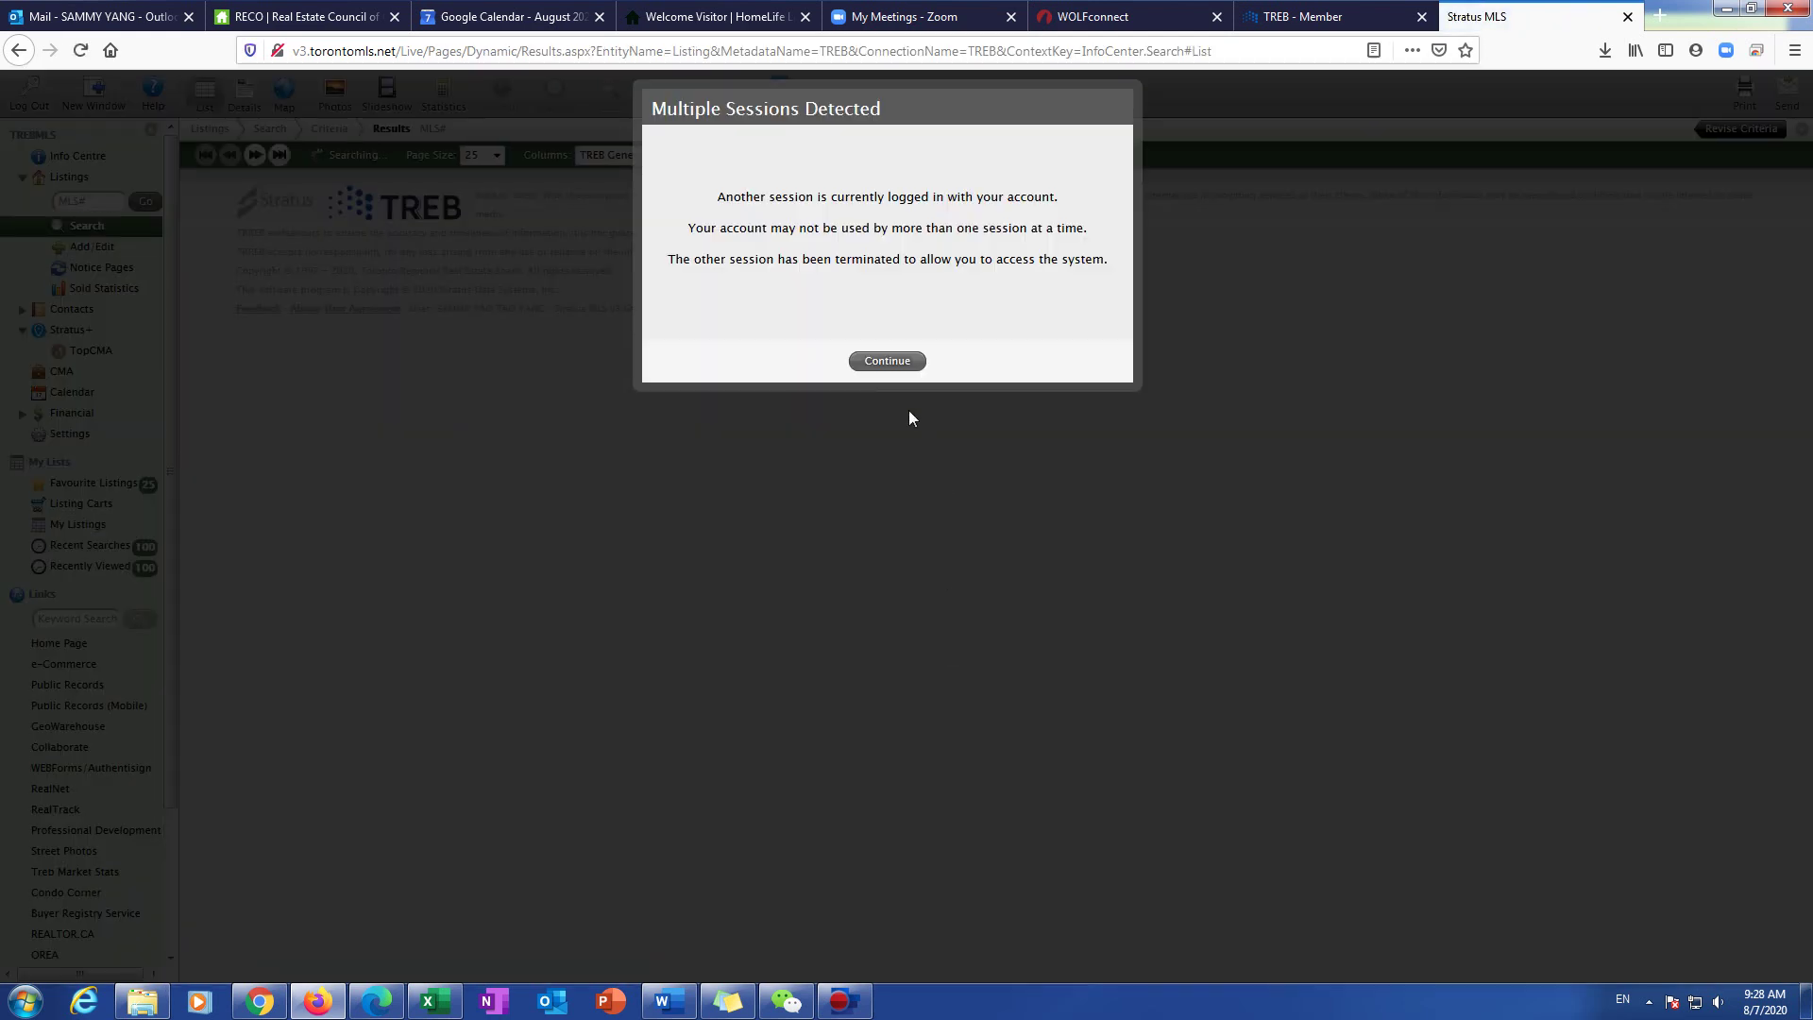
click(887, 361)
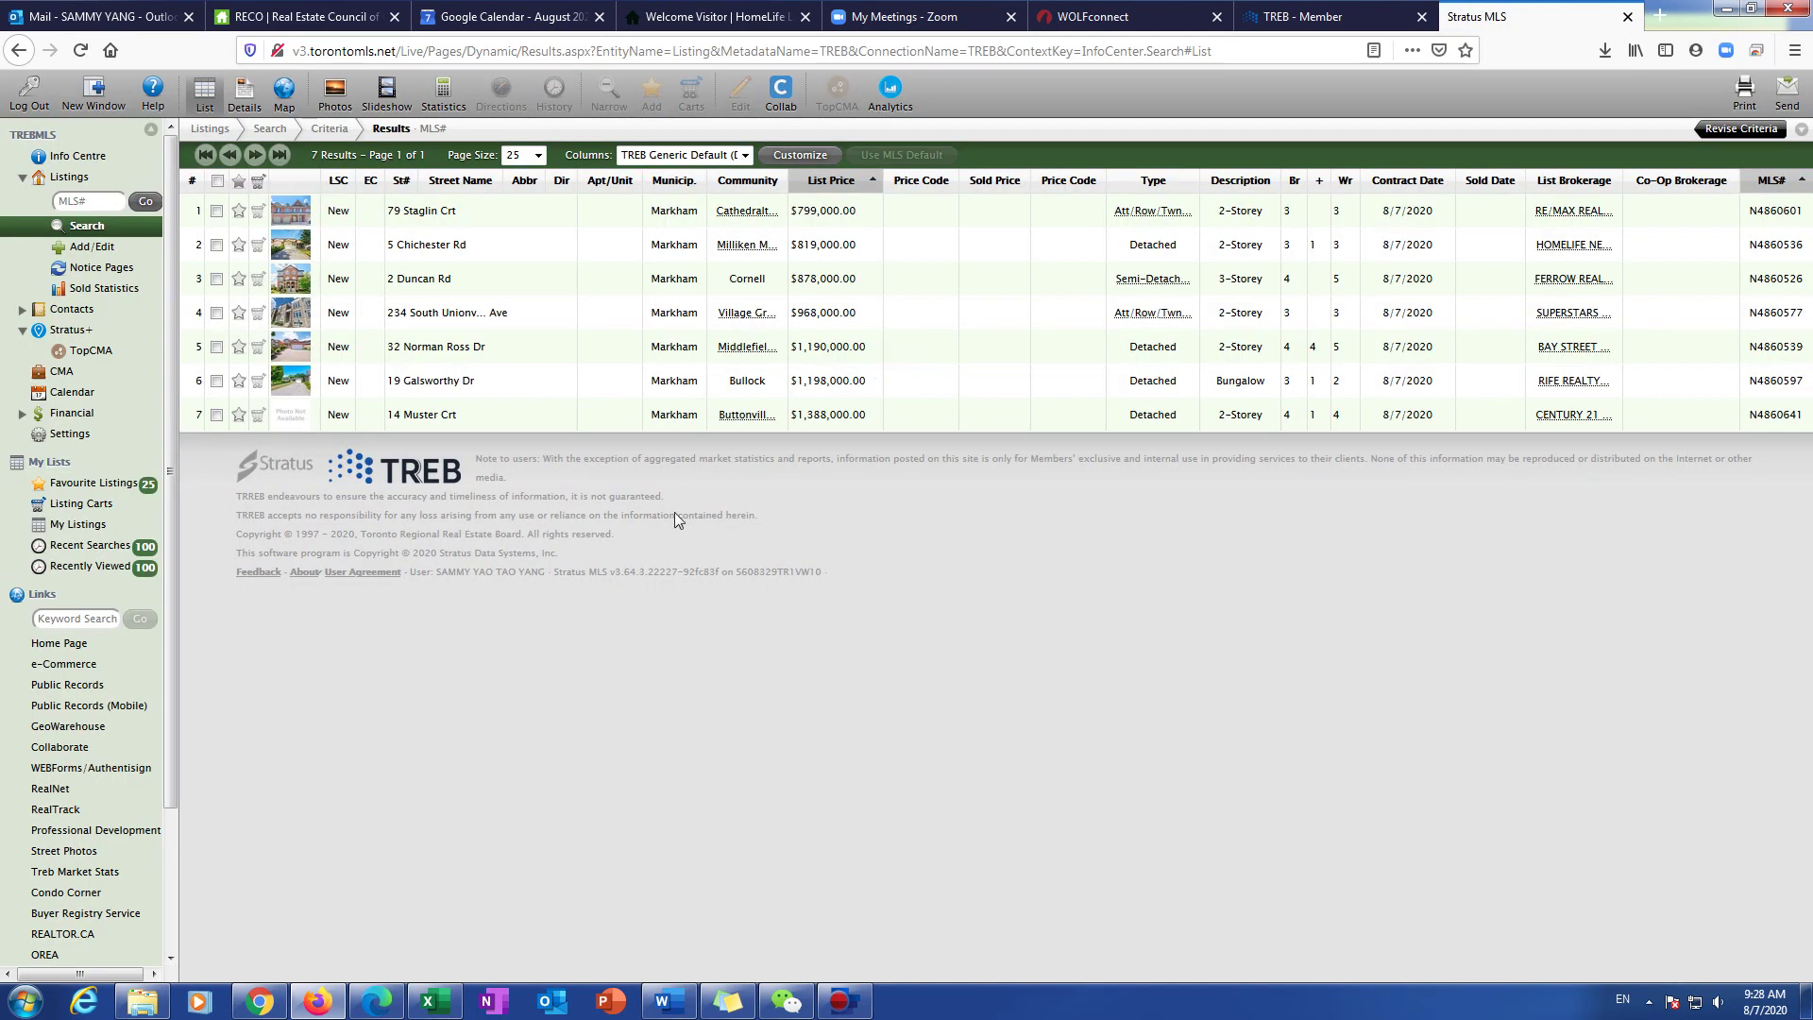
click(443, 346)
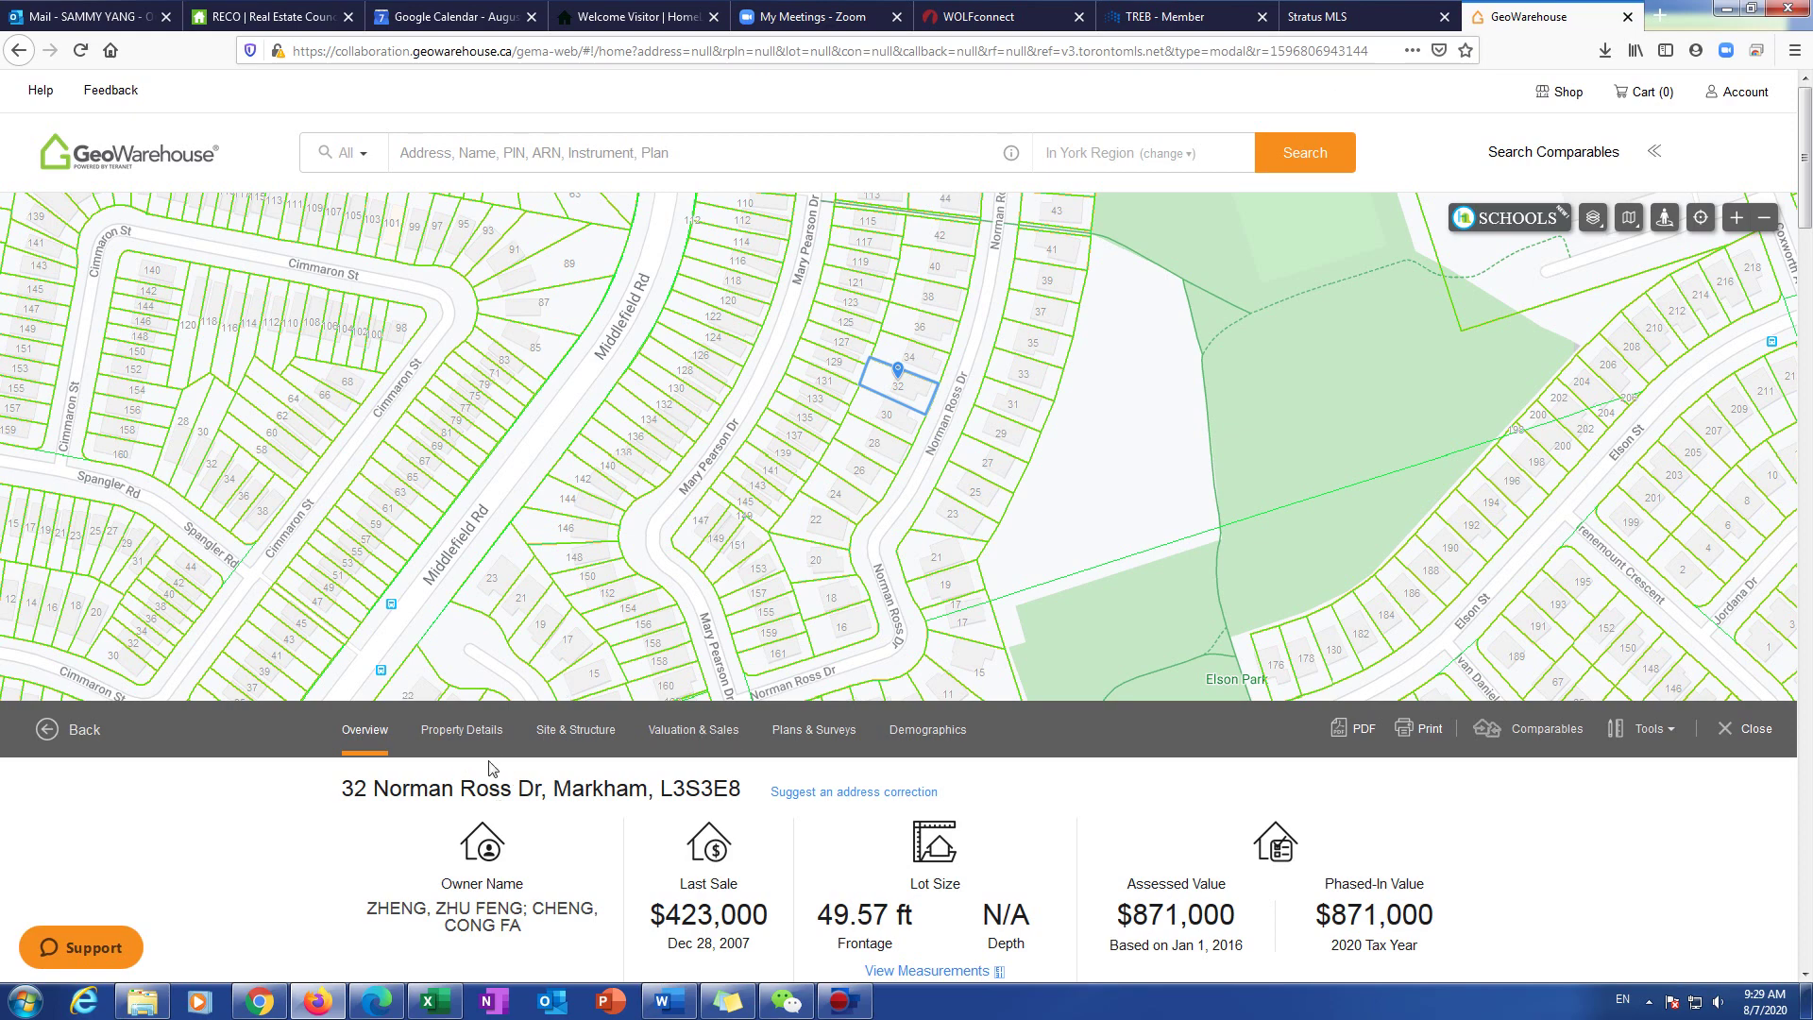
scroll(492, 767, down, 3)
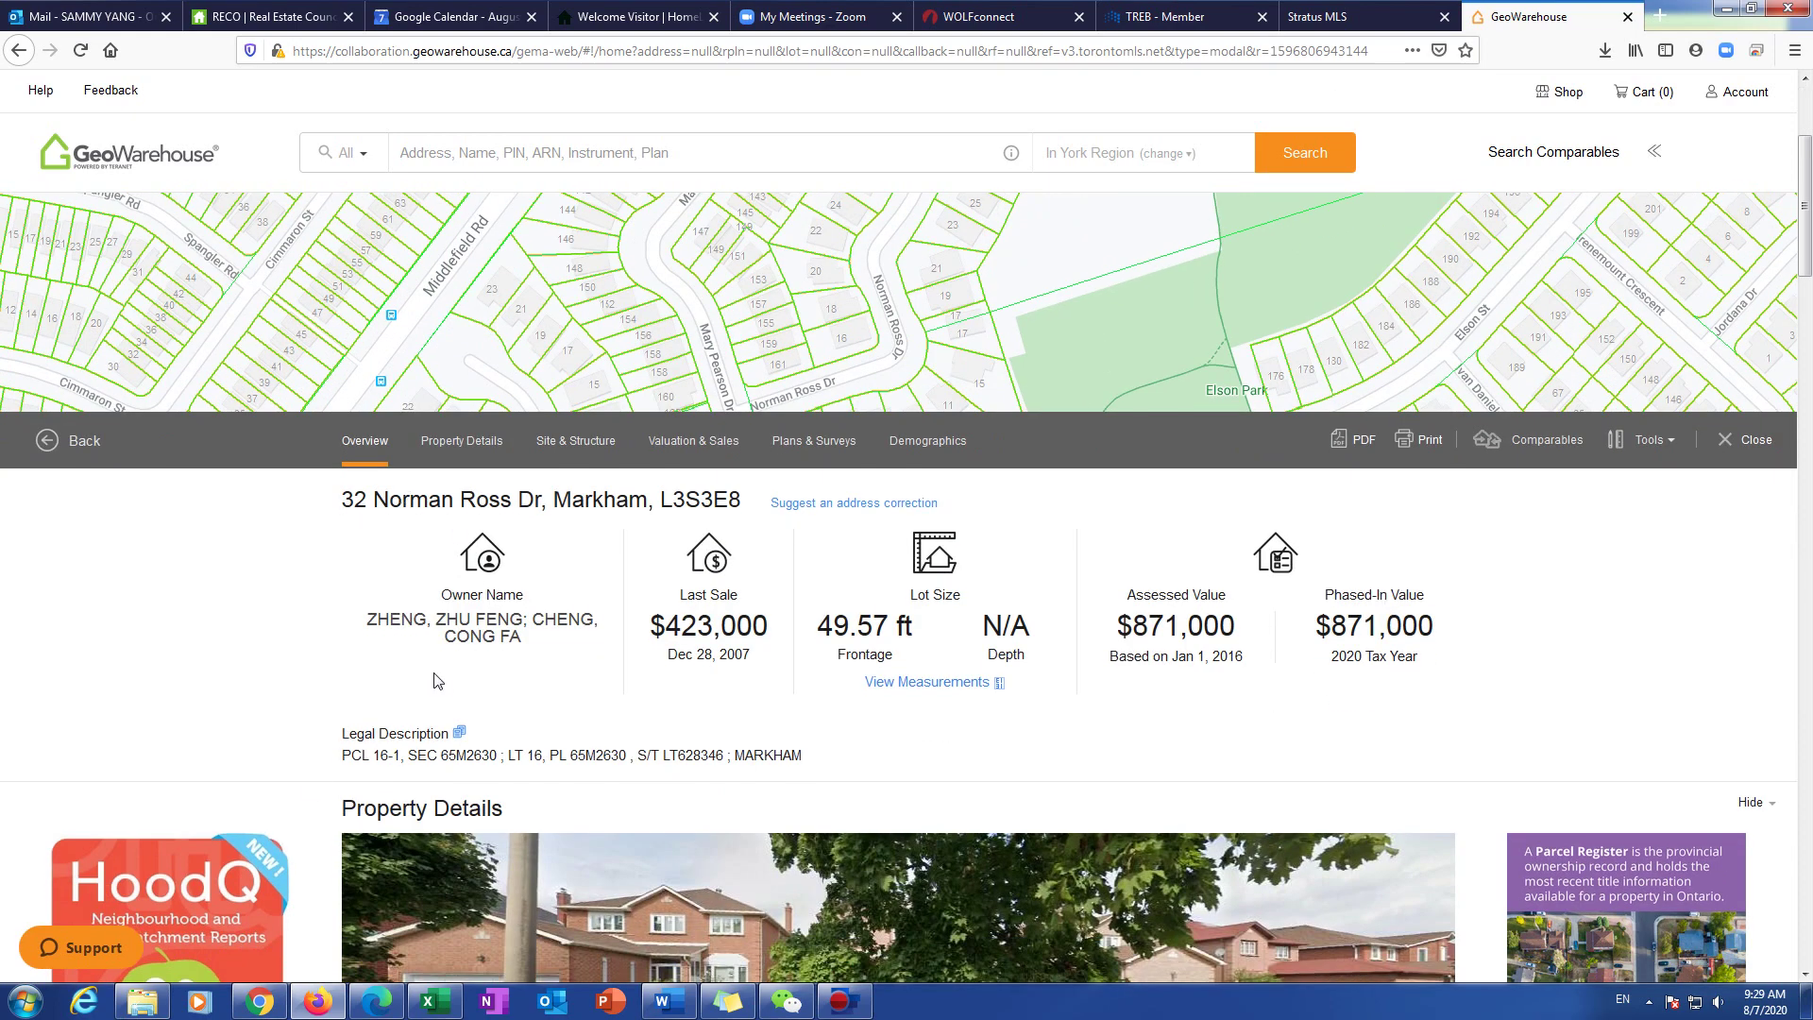
drag(360, 623, 440, 691)
click(298, 695)
scroll(571, 709, down, 4)
scroll(569, 708, up, 3)
scroll(546, 709, down, 10)
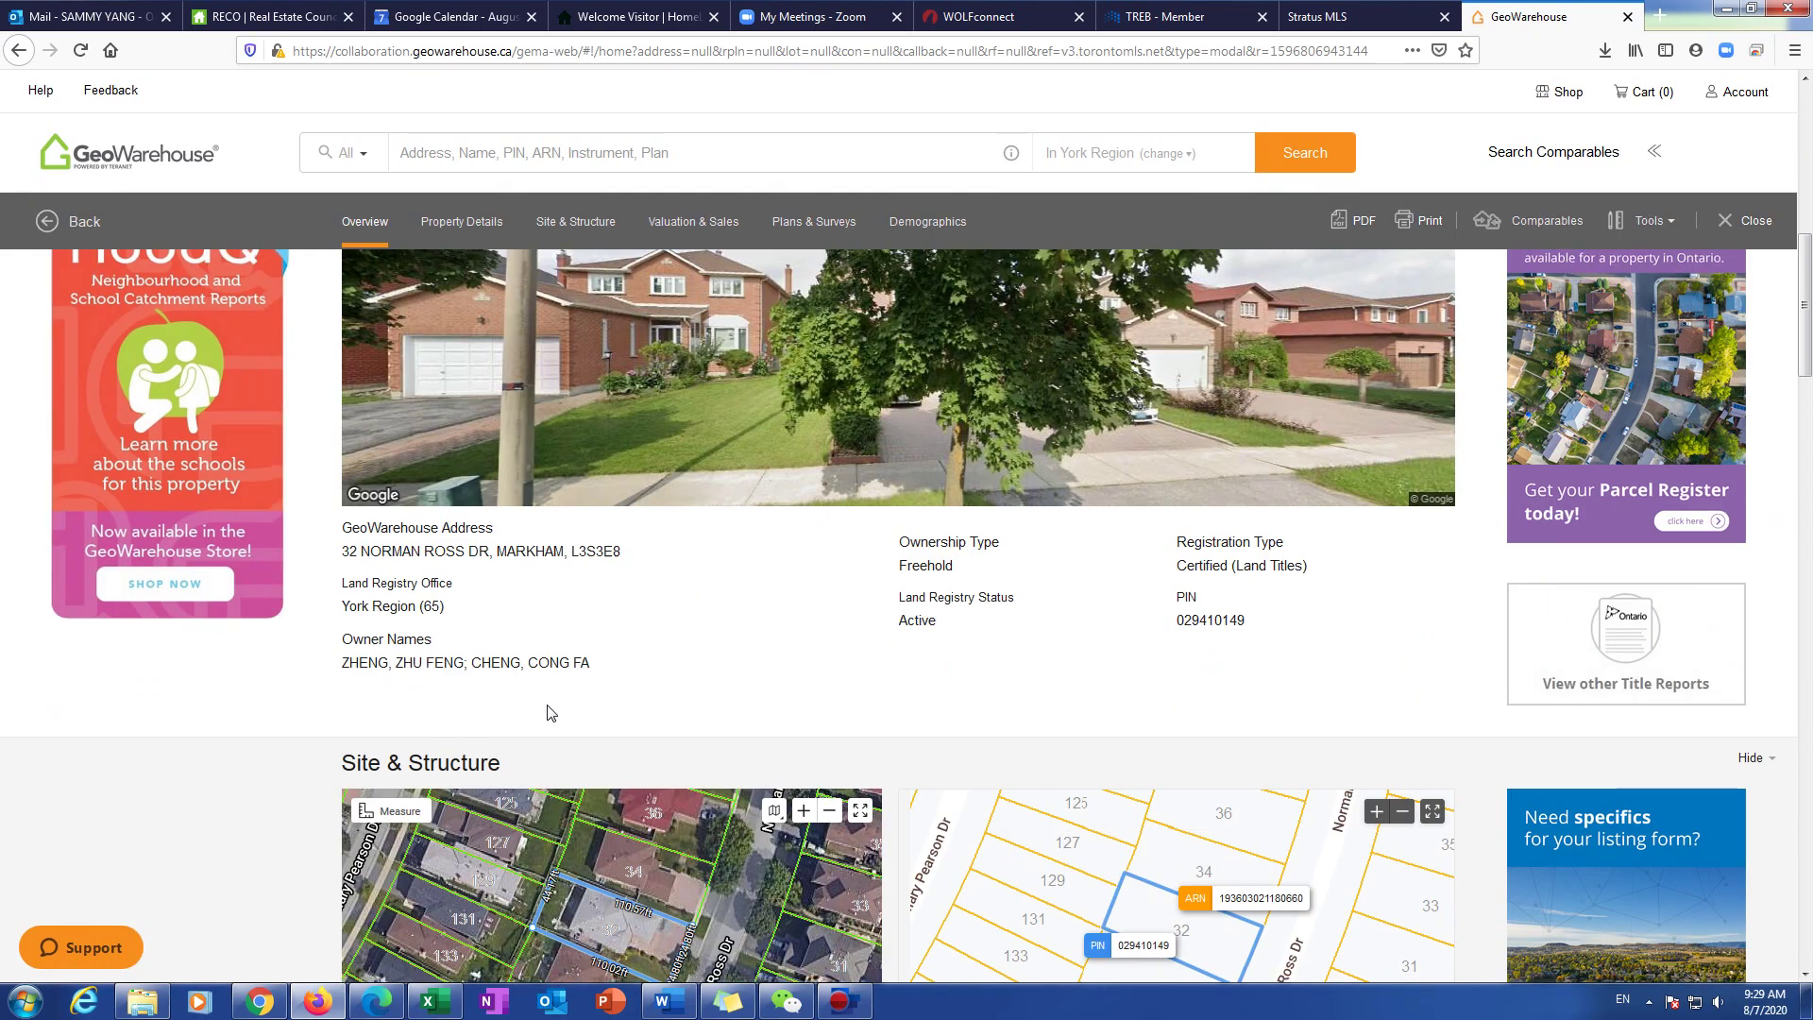
scroll(535, 736, up, 1)
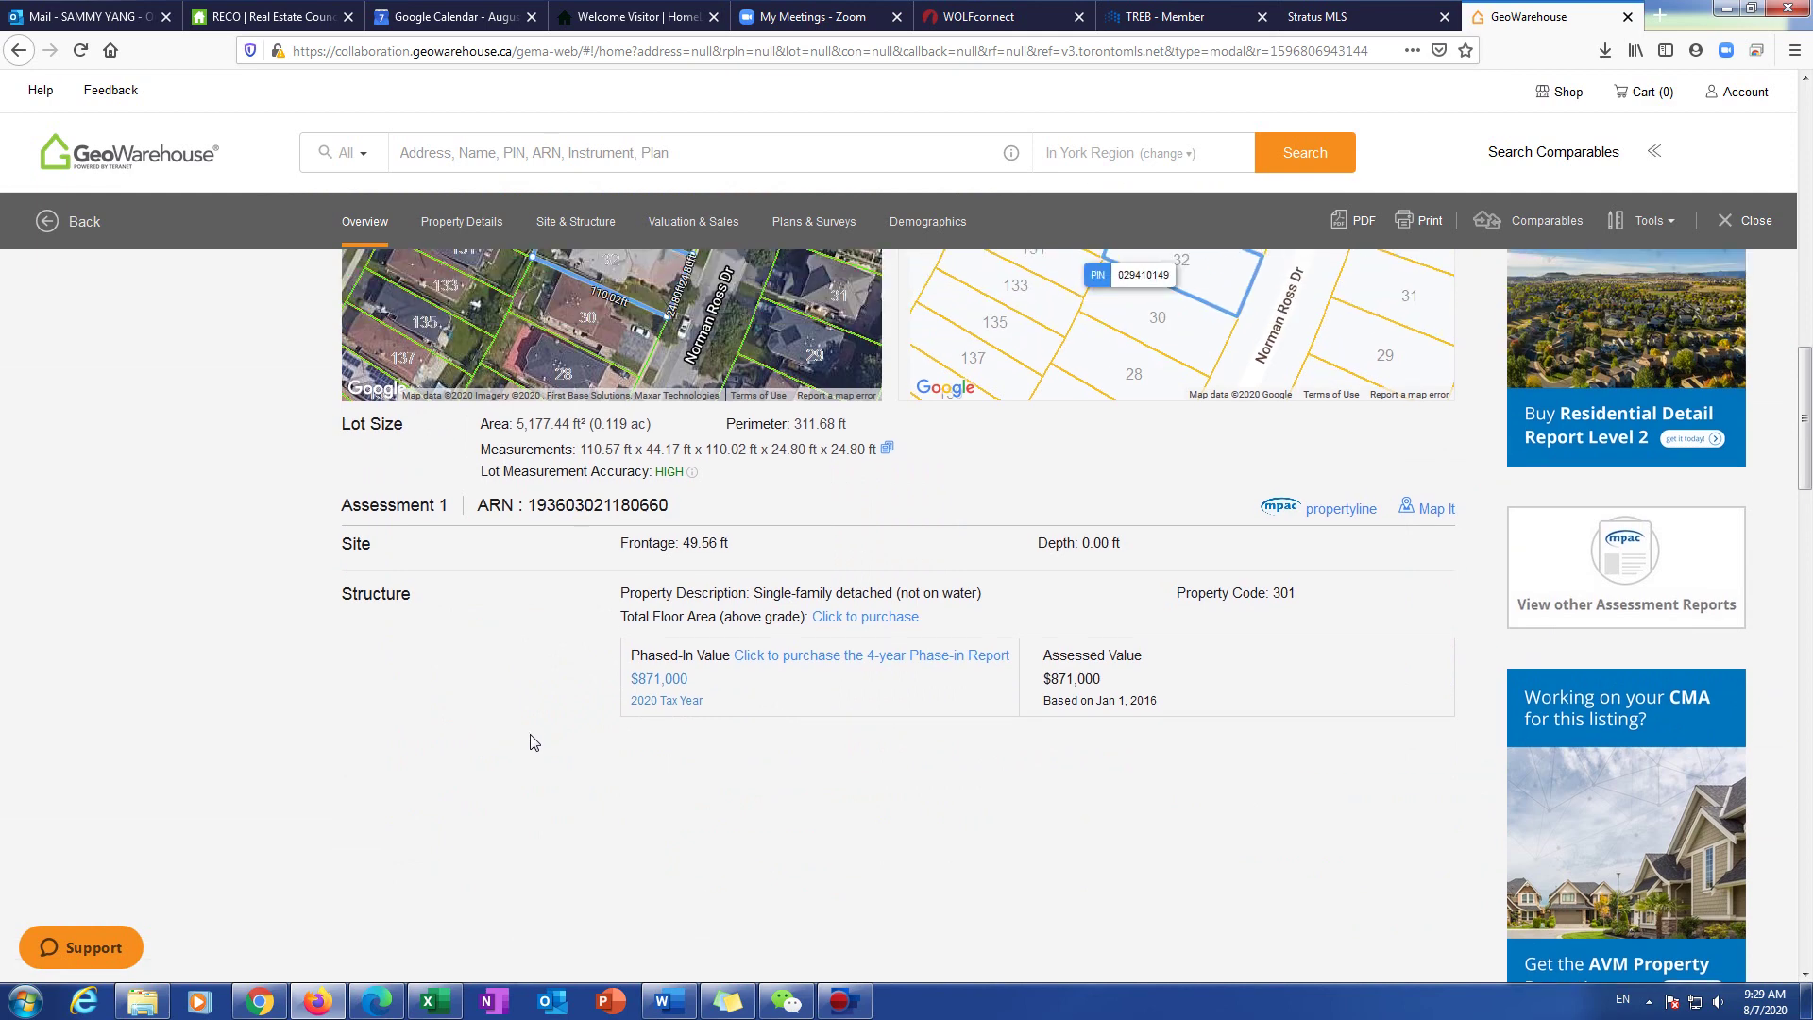
scroll(543, 708, down, 7)
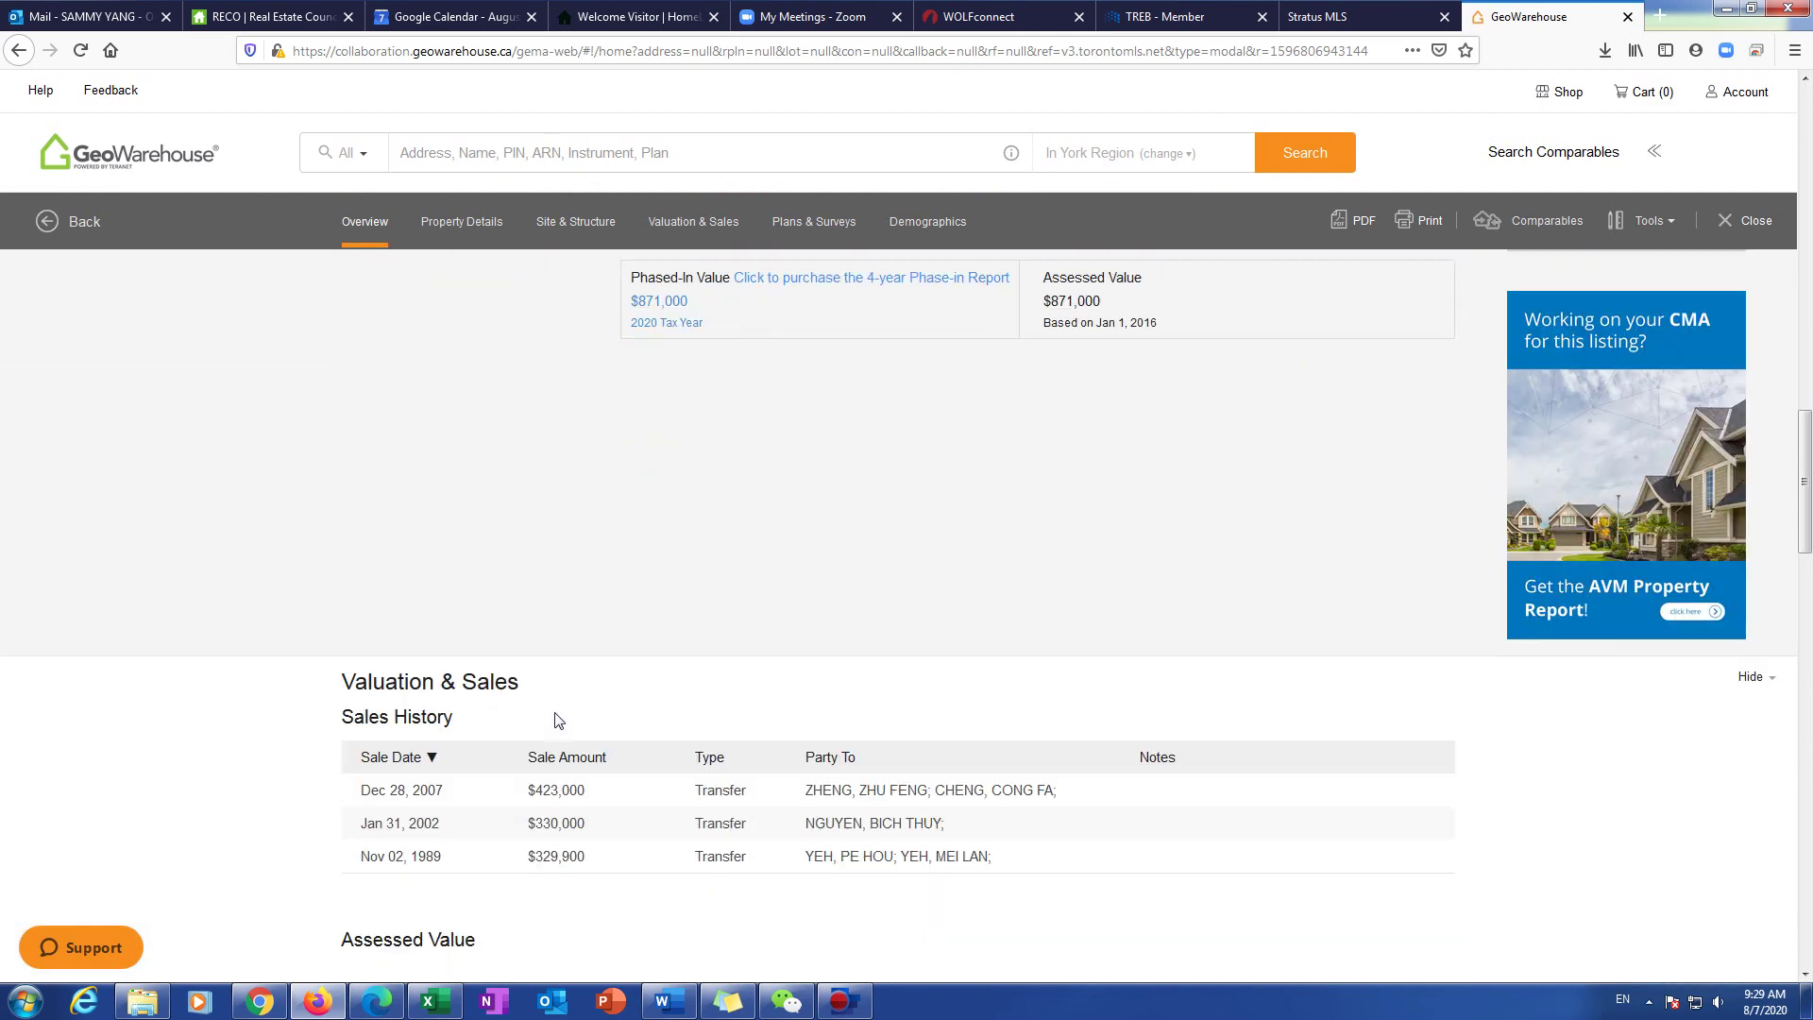
drag(360, 490, 983, 554)
click(1039, 565)
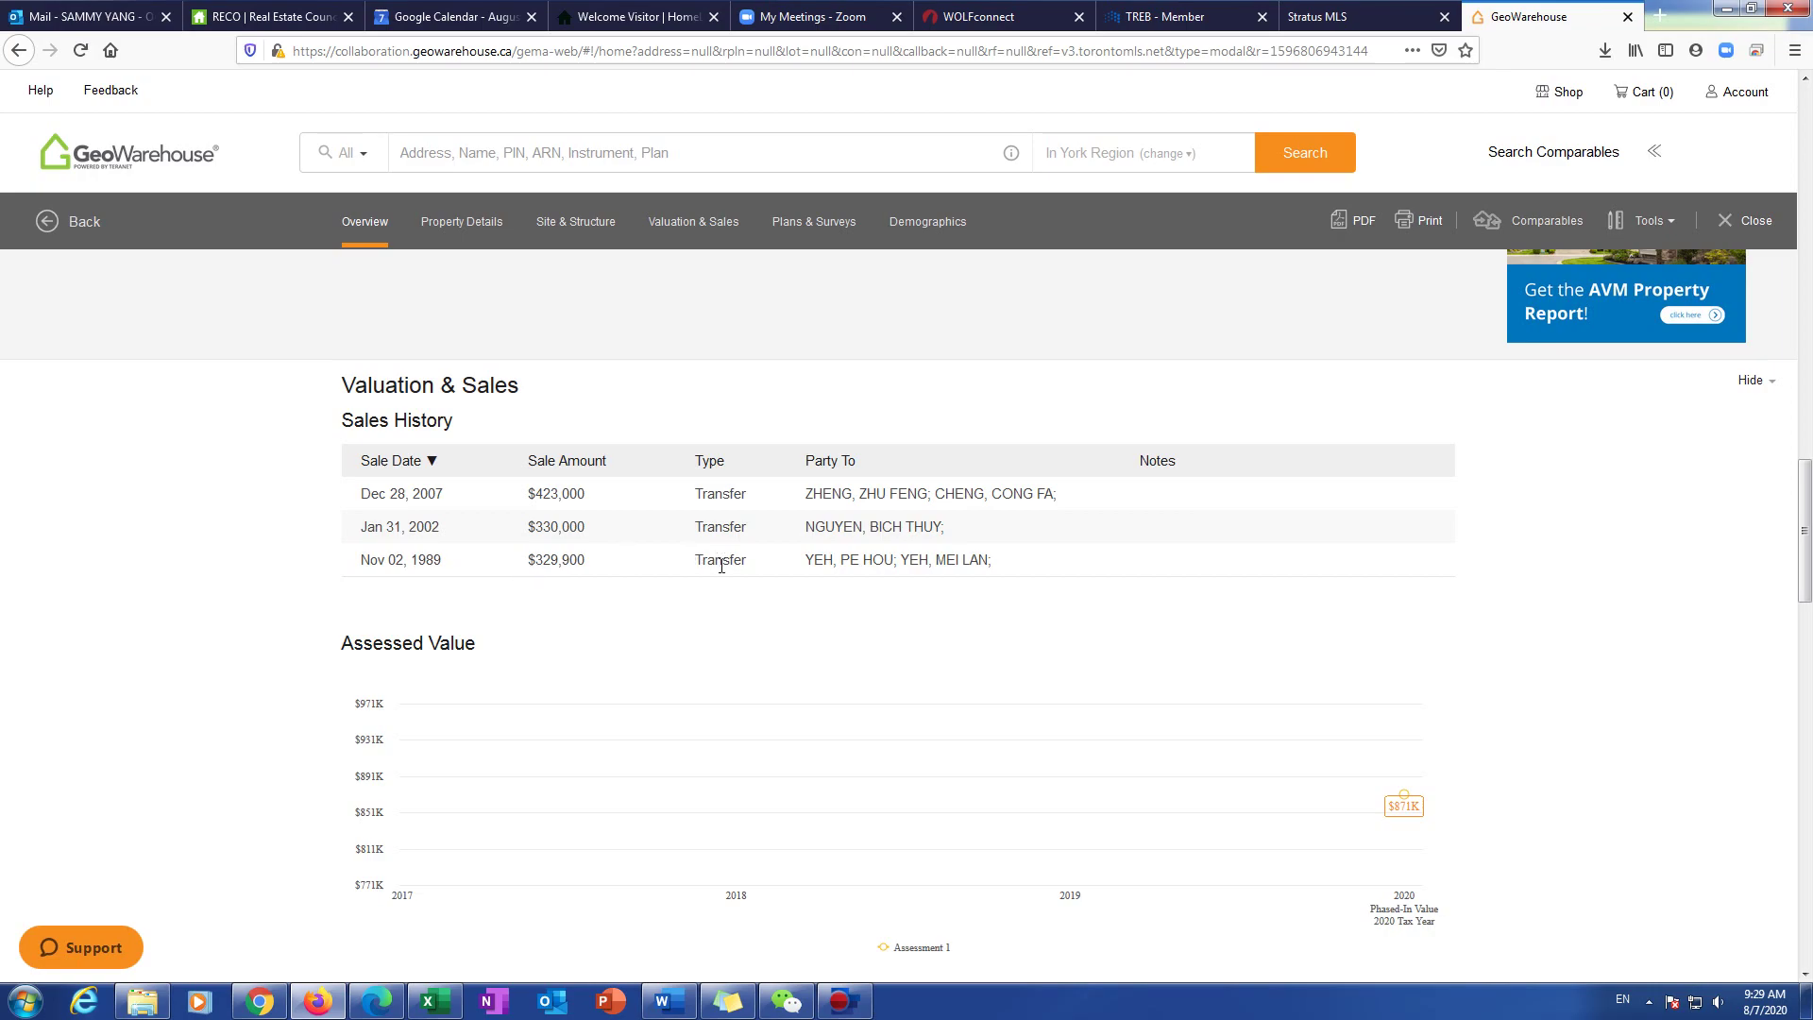
scroll(565, 576, up, 15)
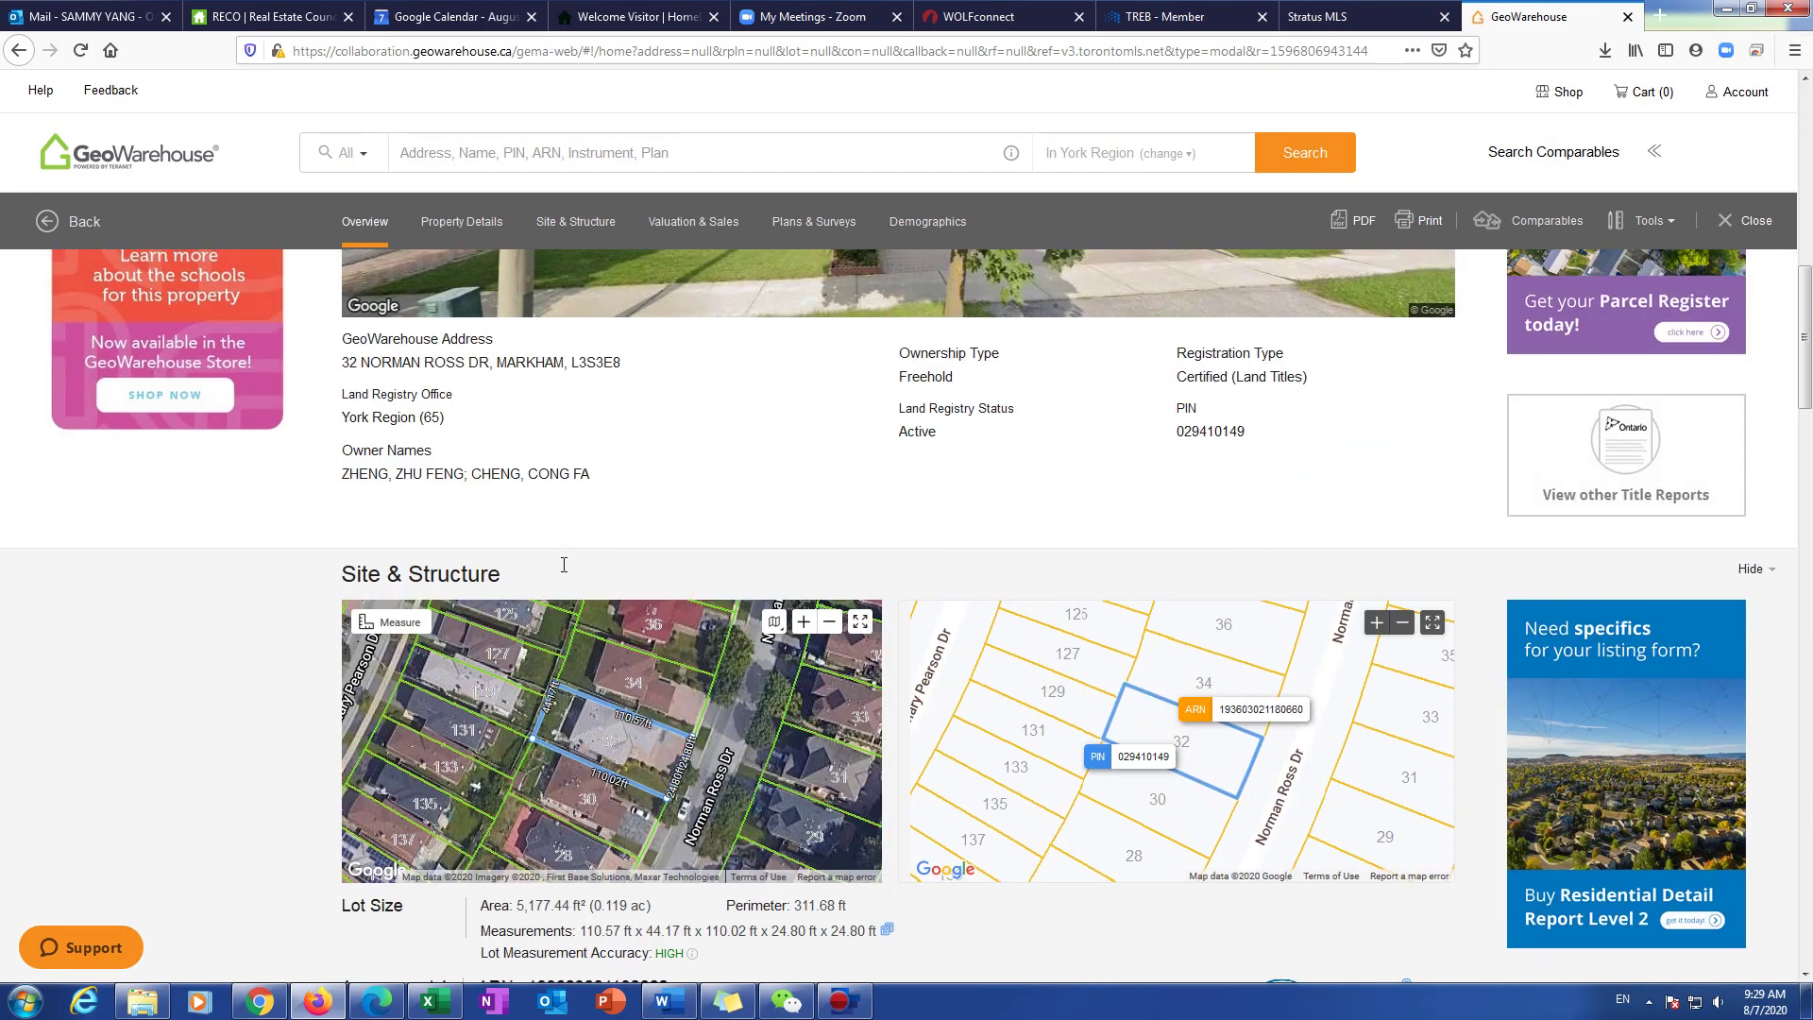
scroll(565, 573, up, 4)
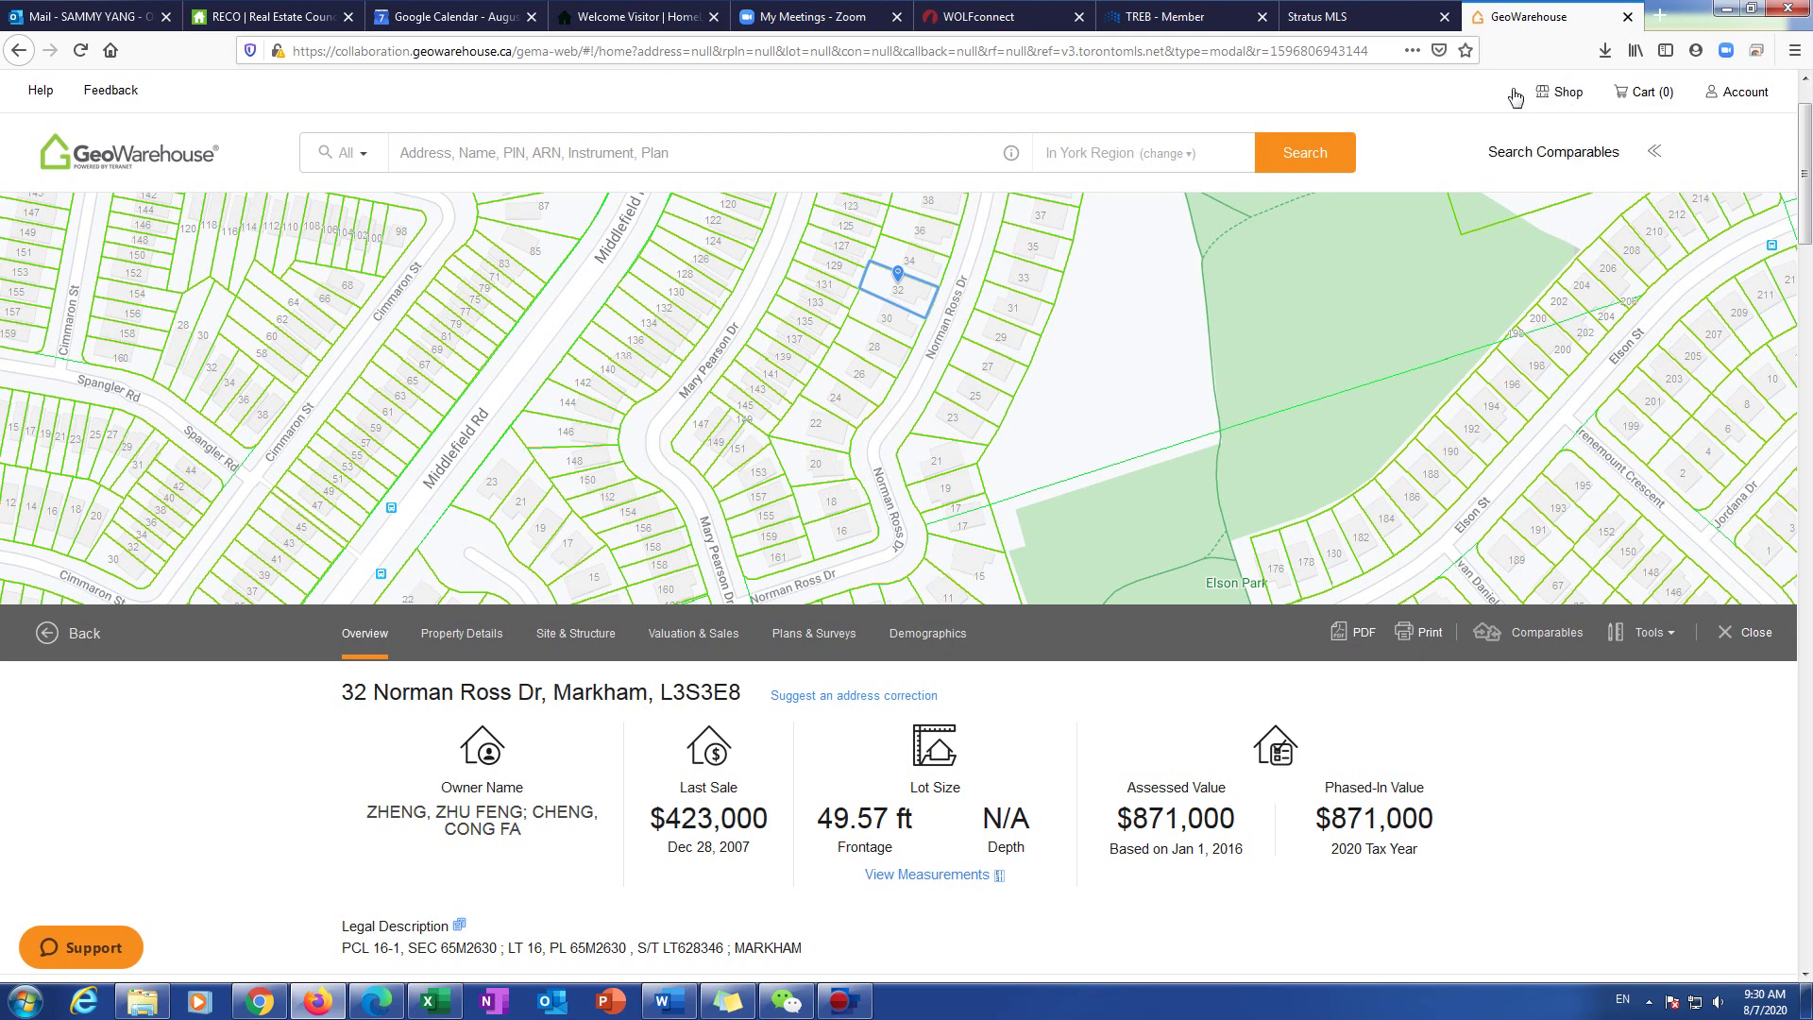
click(1560, 91)
scroll(387, 770, down, 1)
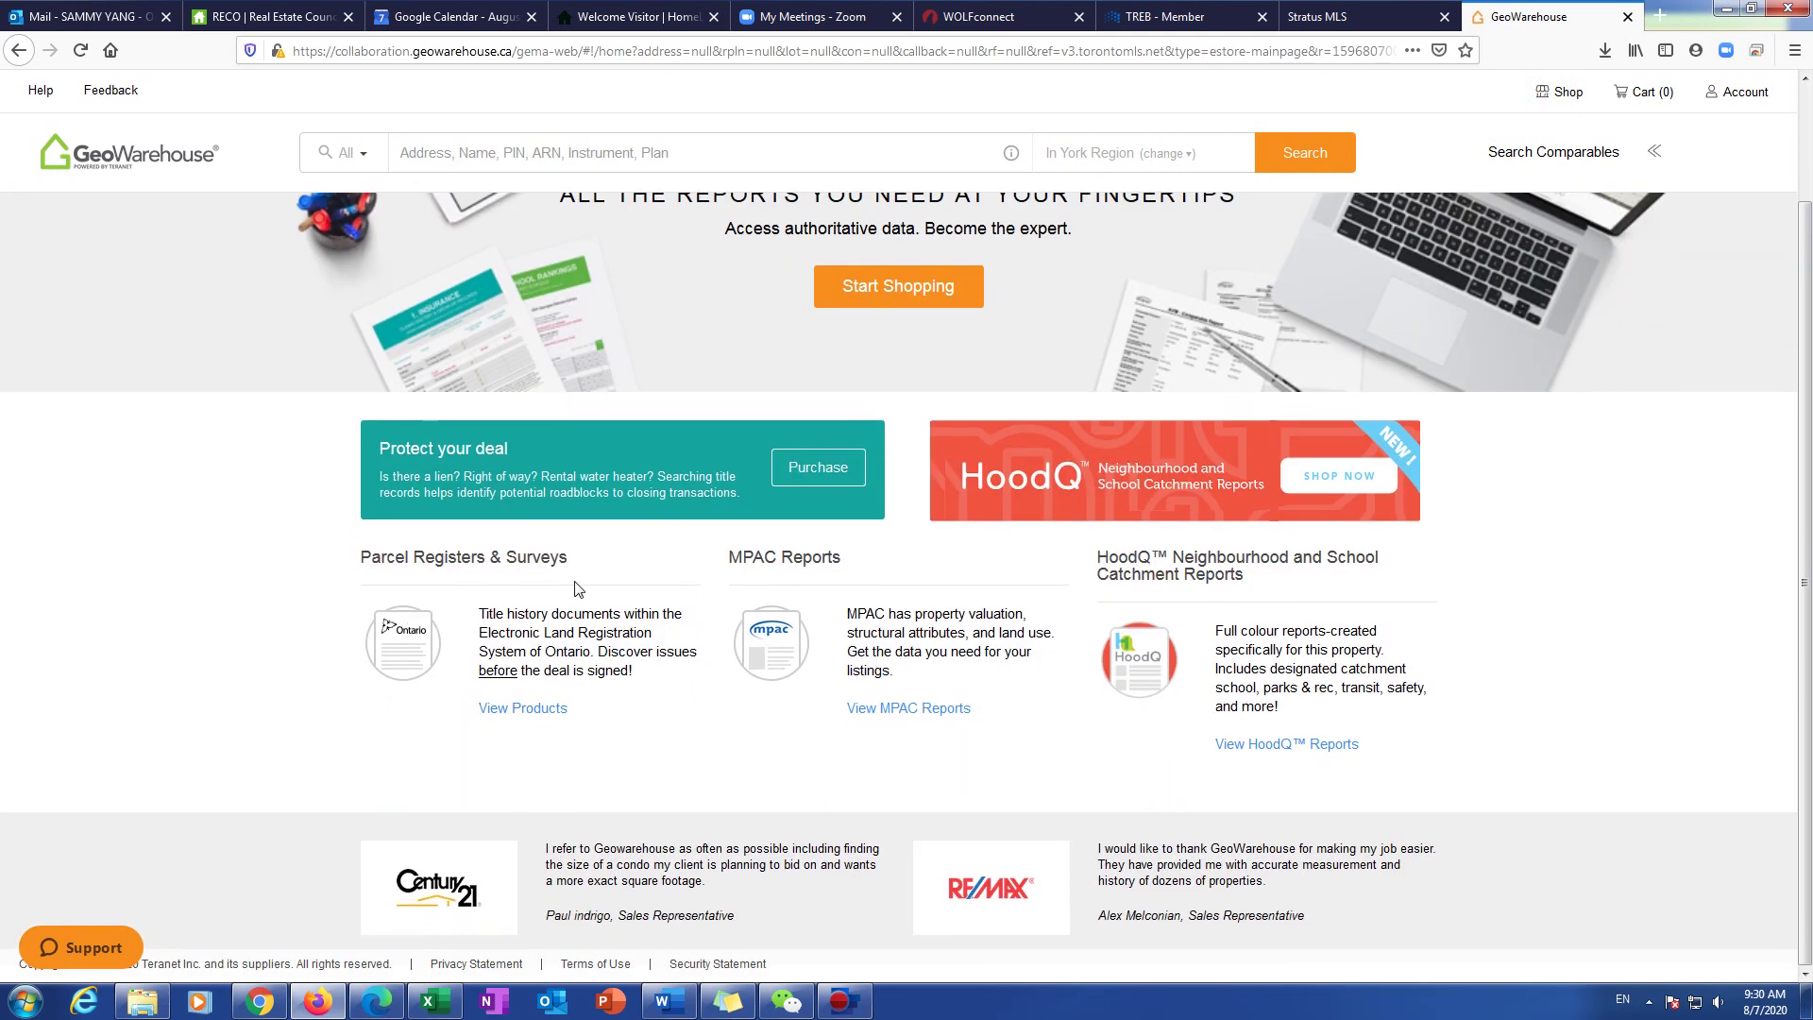
click(525, 719)
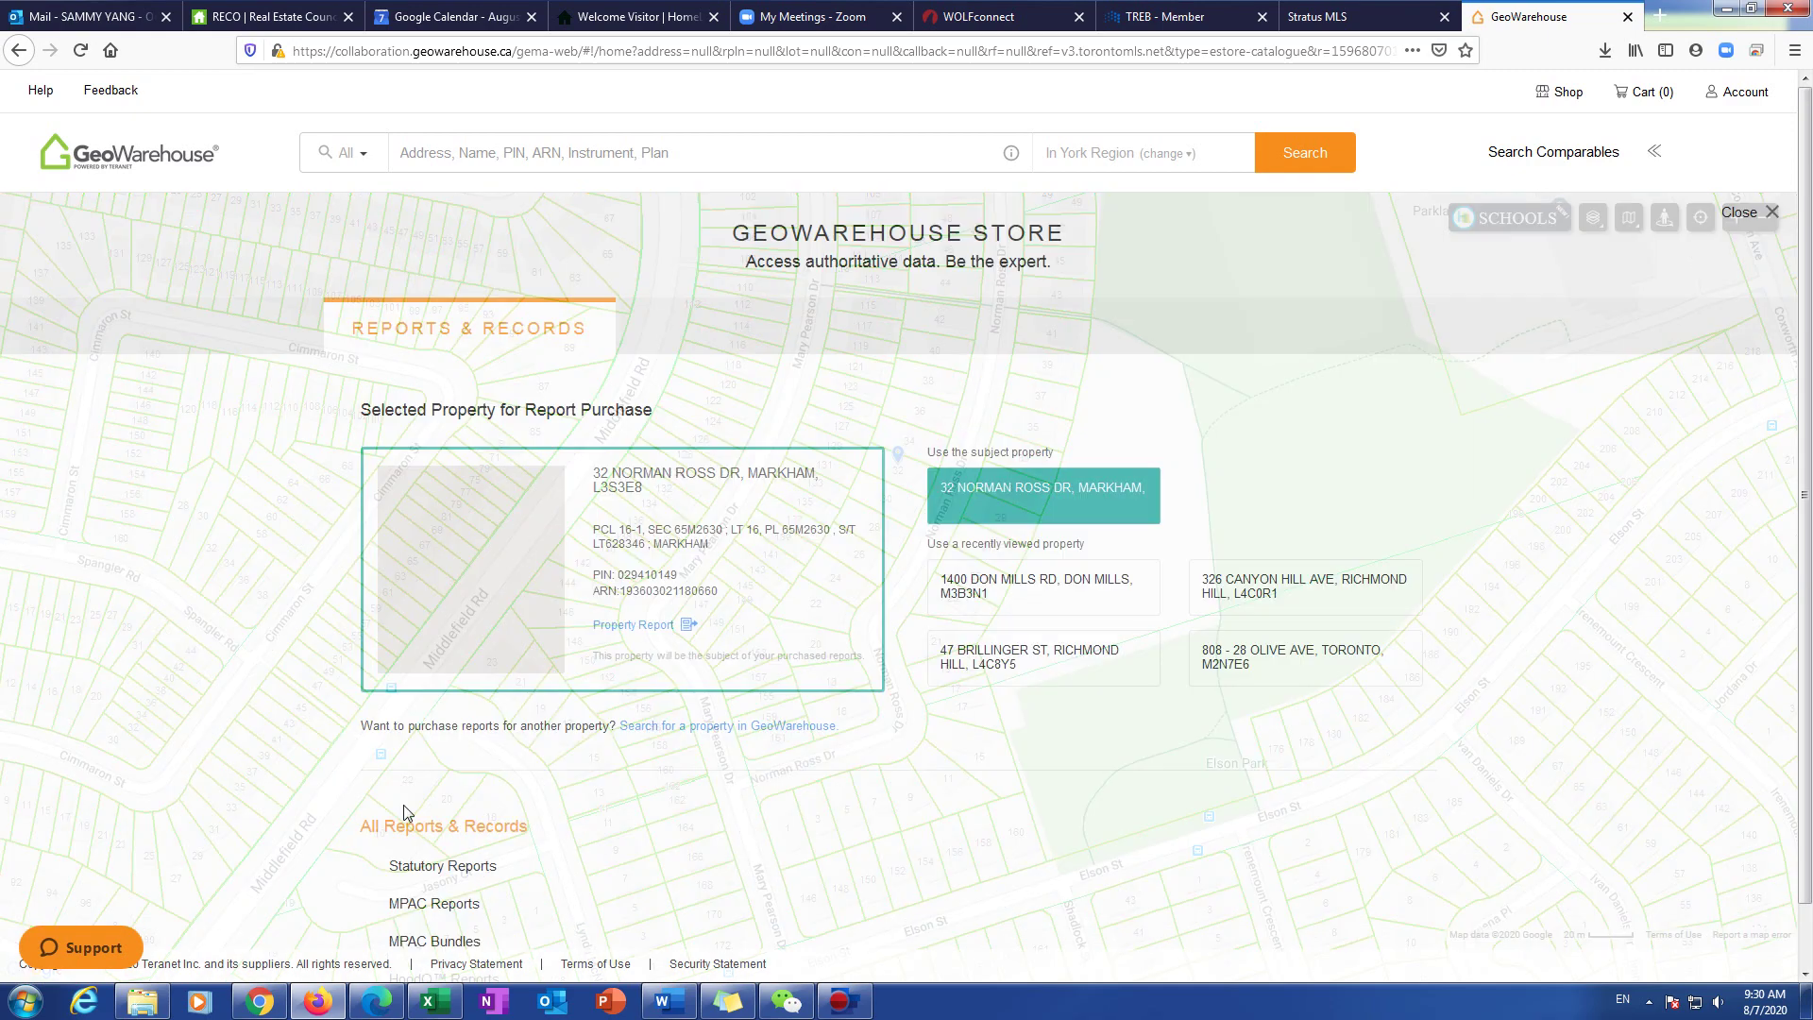
scroll(315, 776, down, 5)
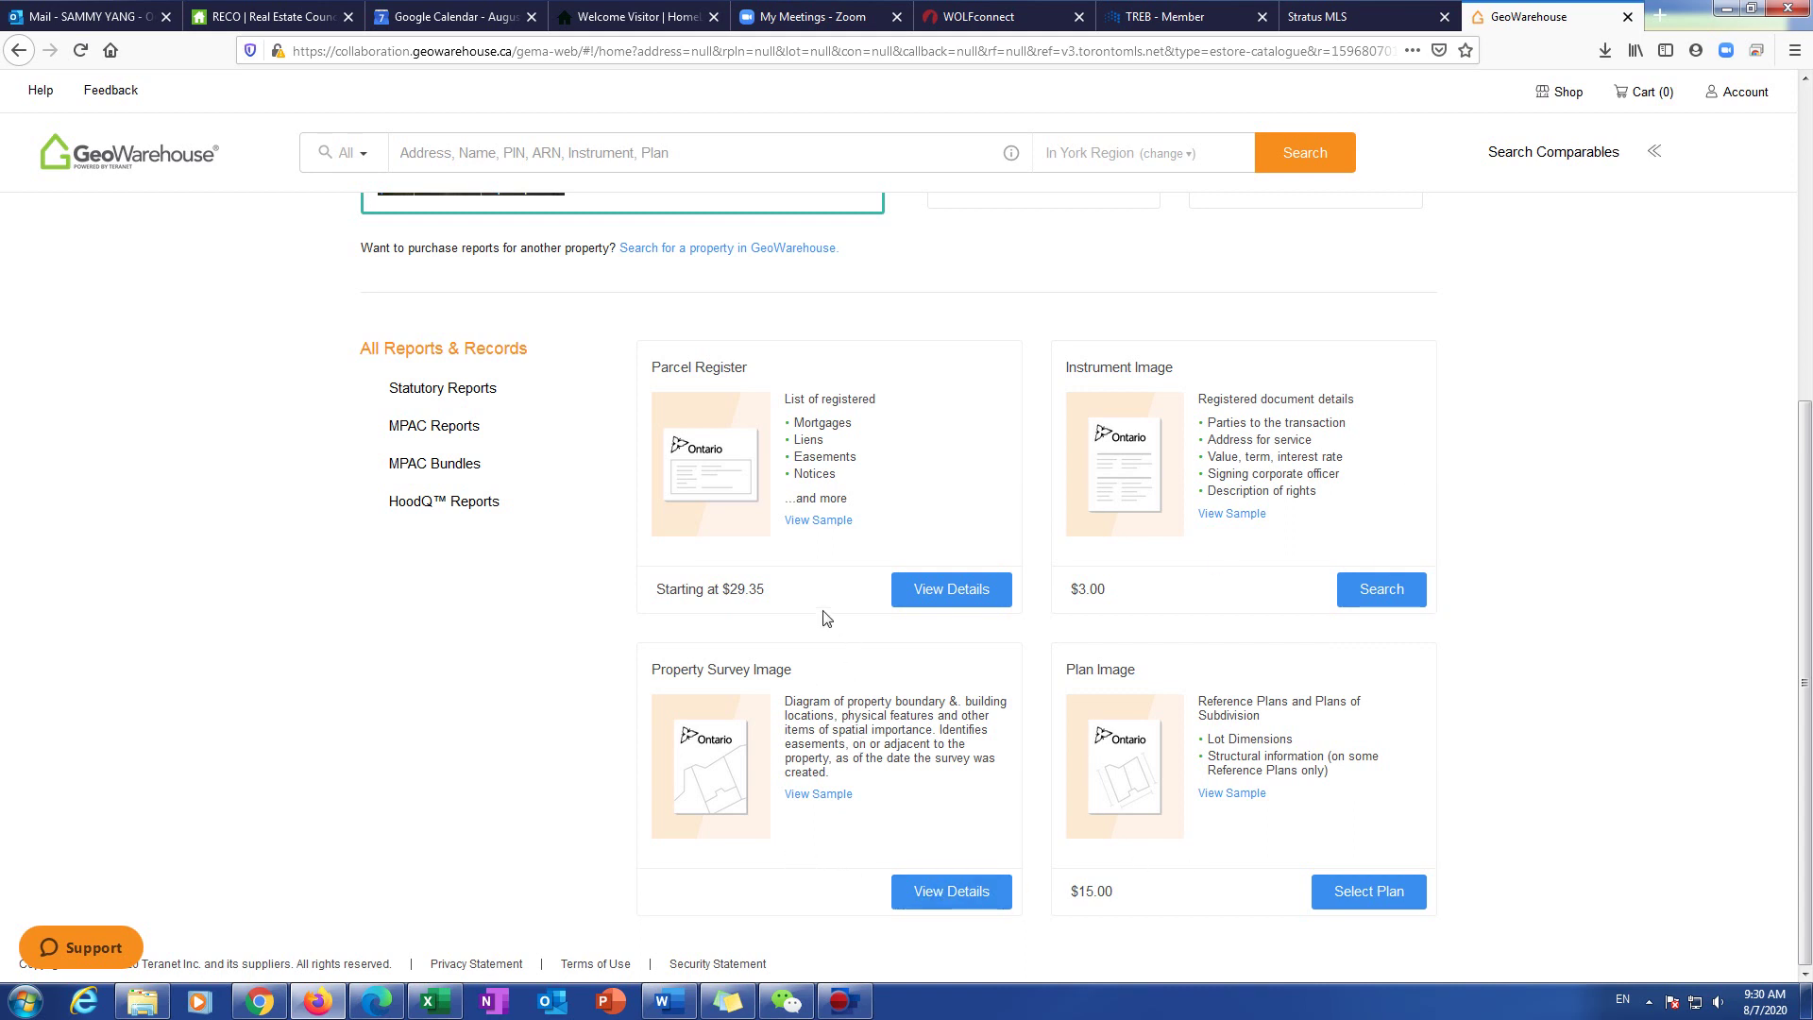
Step: Highlight the Mortgages and Easements entries in the Parcel Register contents
double_click(819, 425)
click(817, 440)
drag(817, 457, 848, 458)
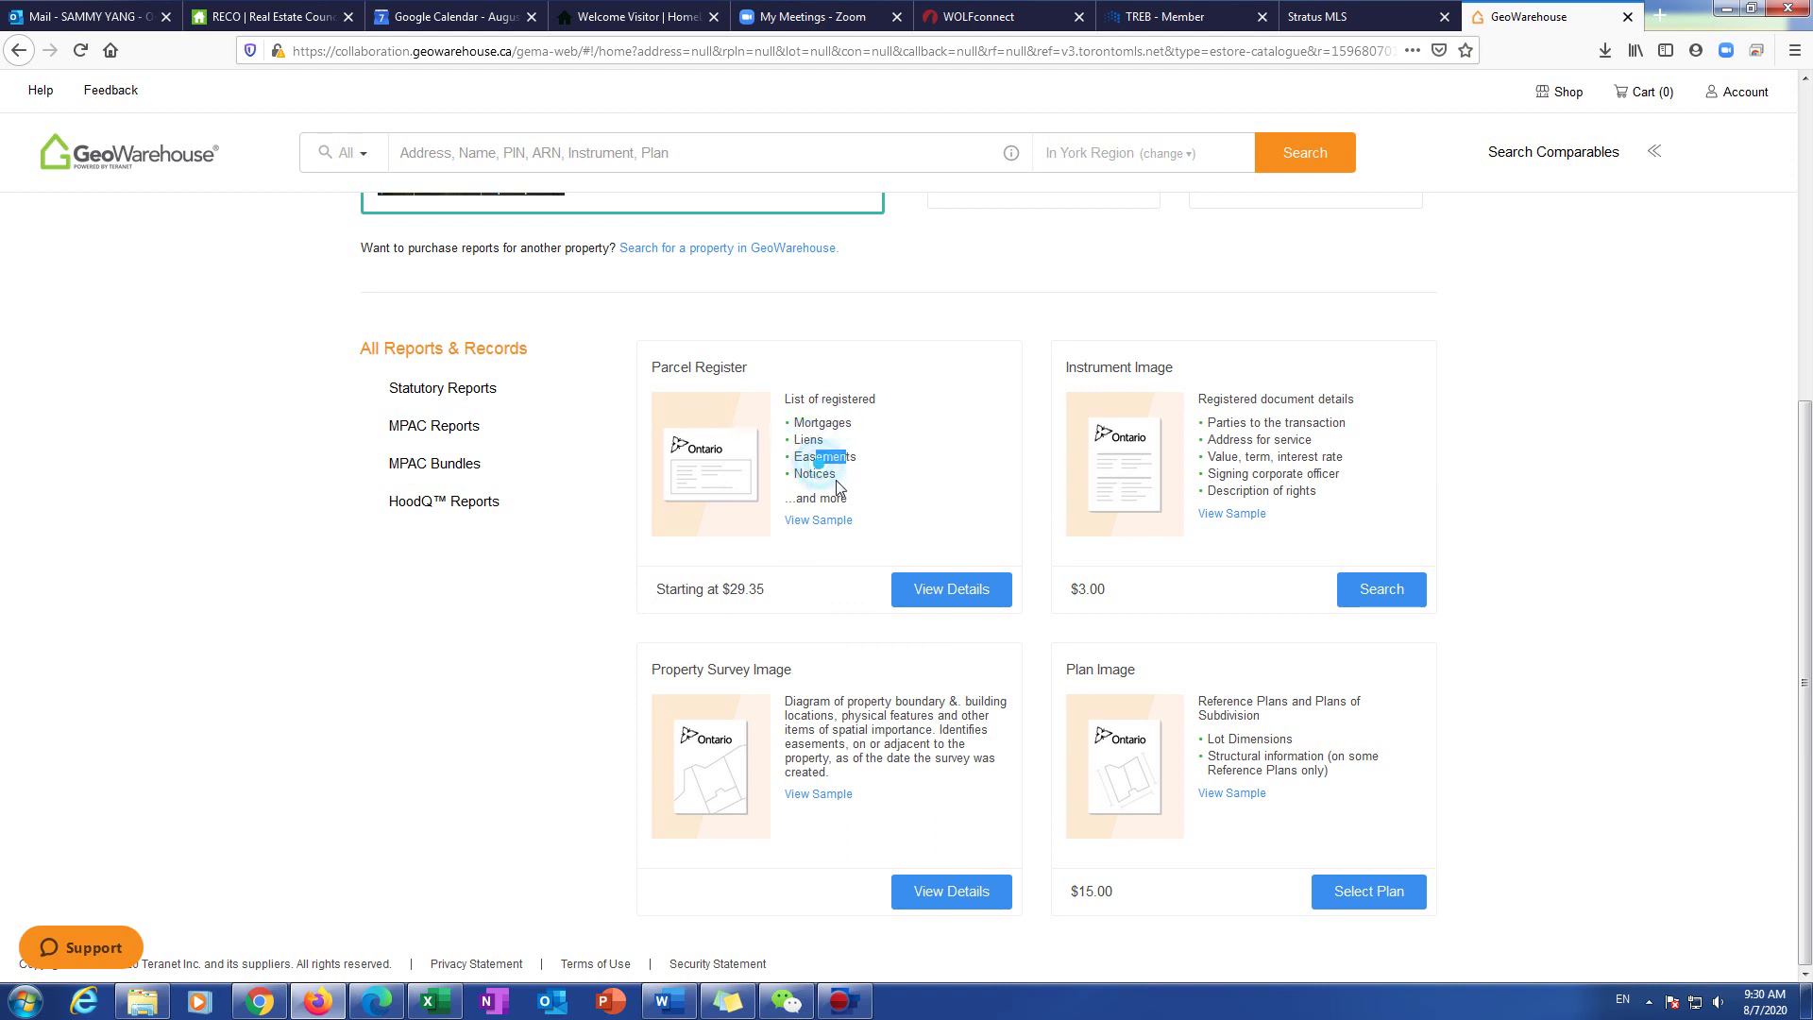
click(814, 619)
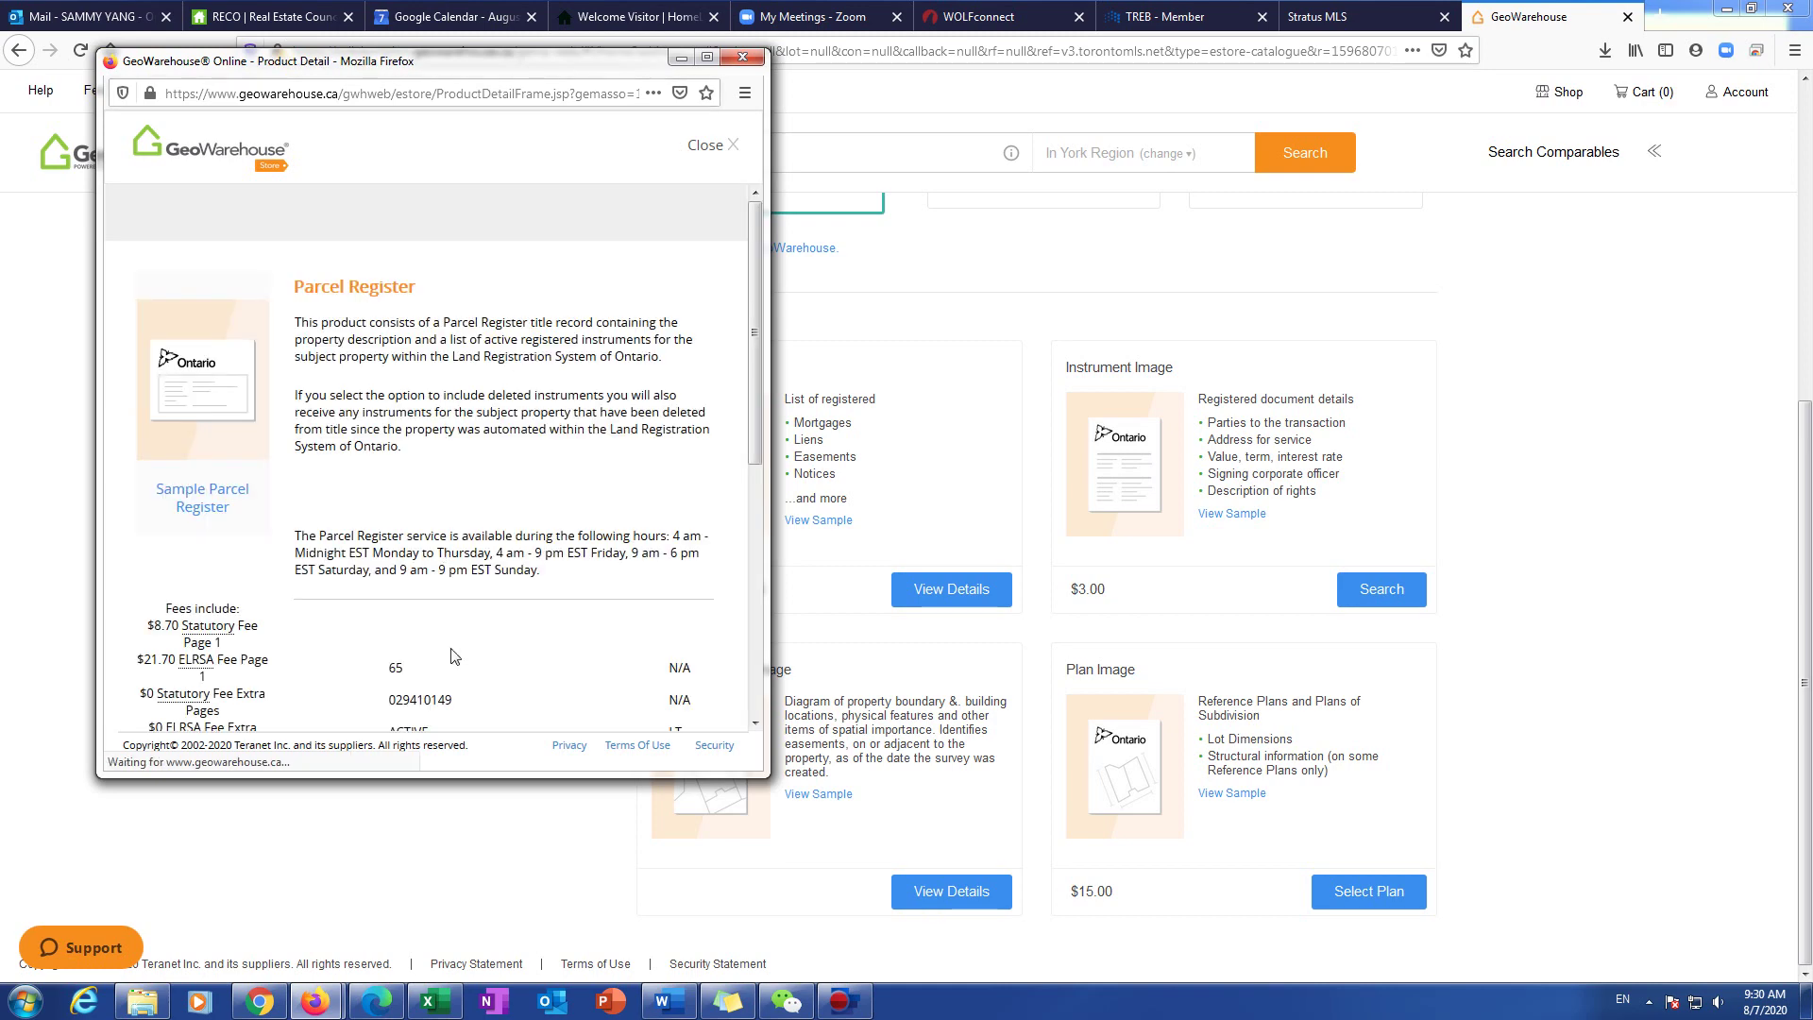
Step: Scroll through the Parcel Register product detail to review the $30.40 price and fees
scroll(454, 655, down, 2)
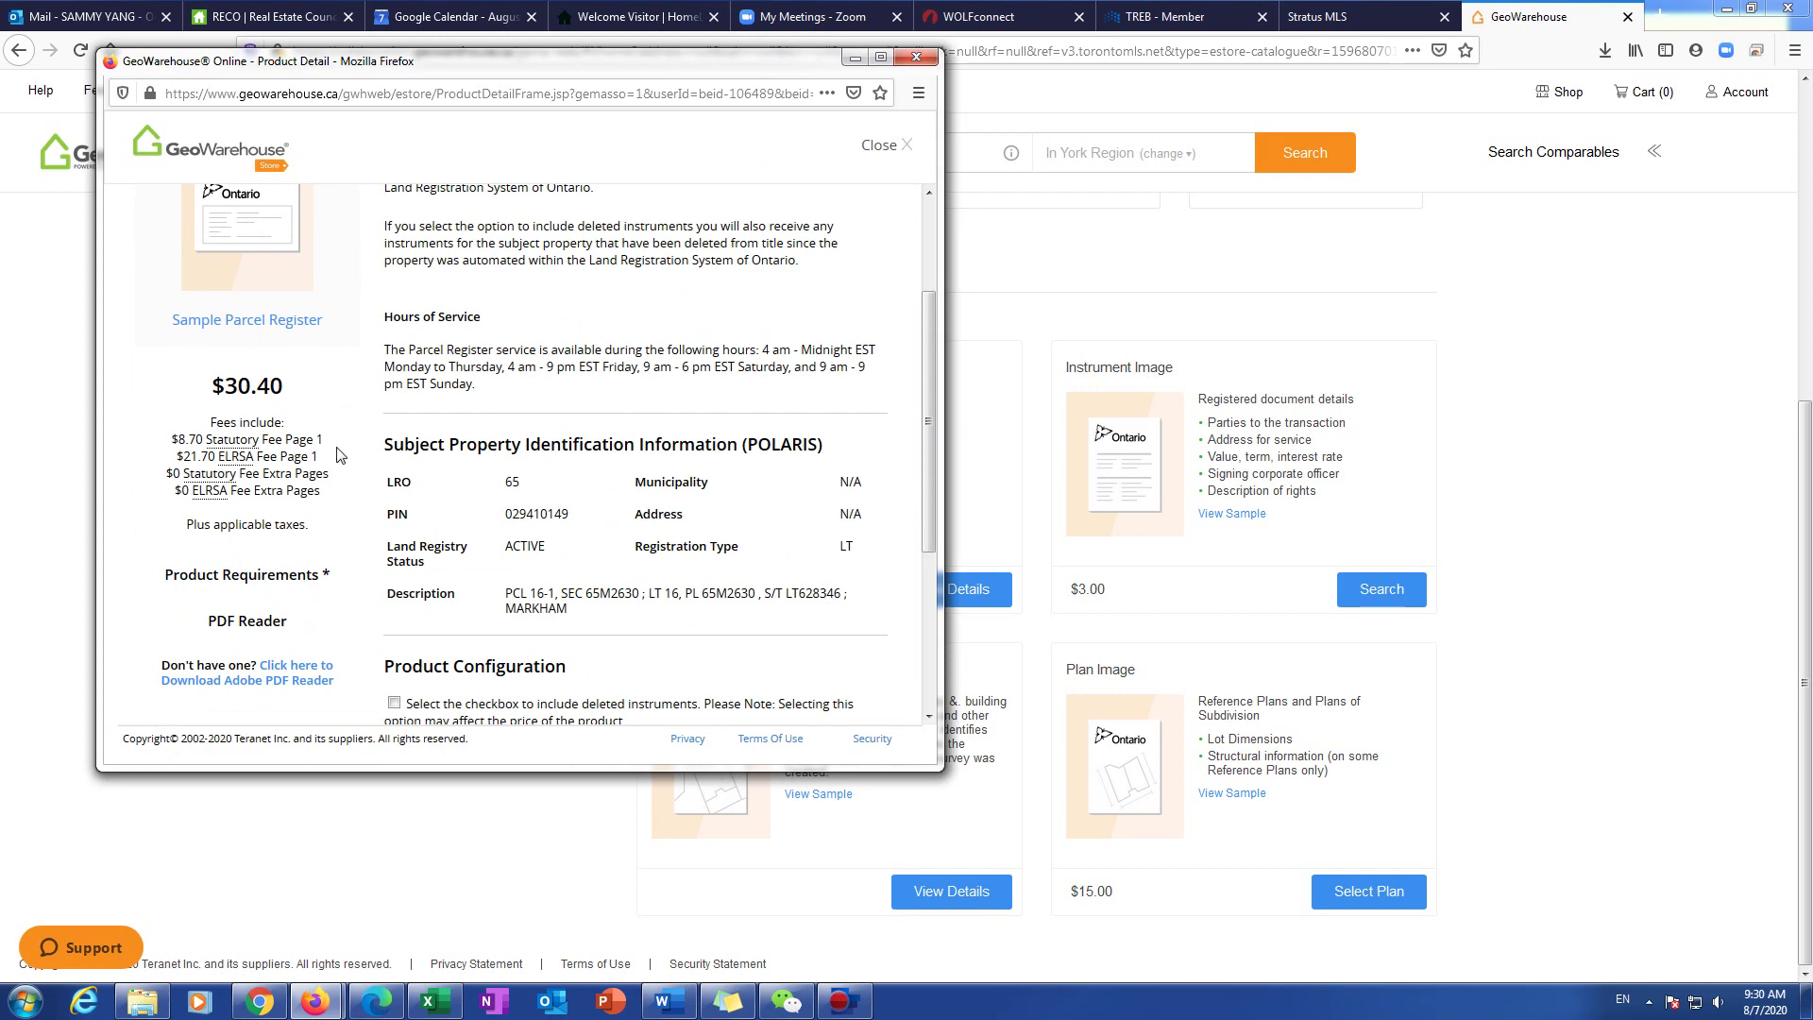
scroll(340, 455, down, 3)
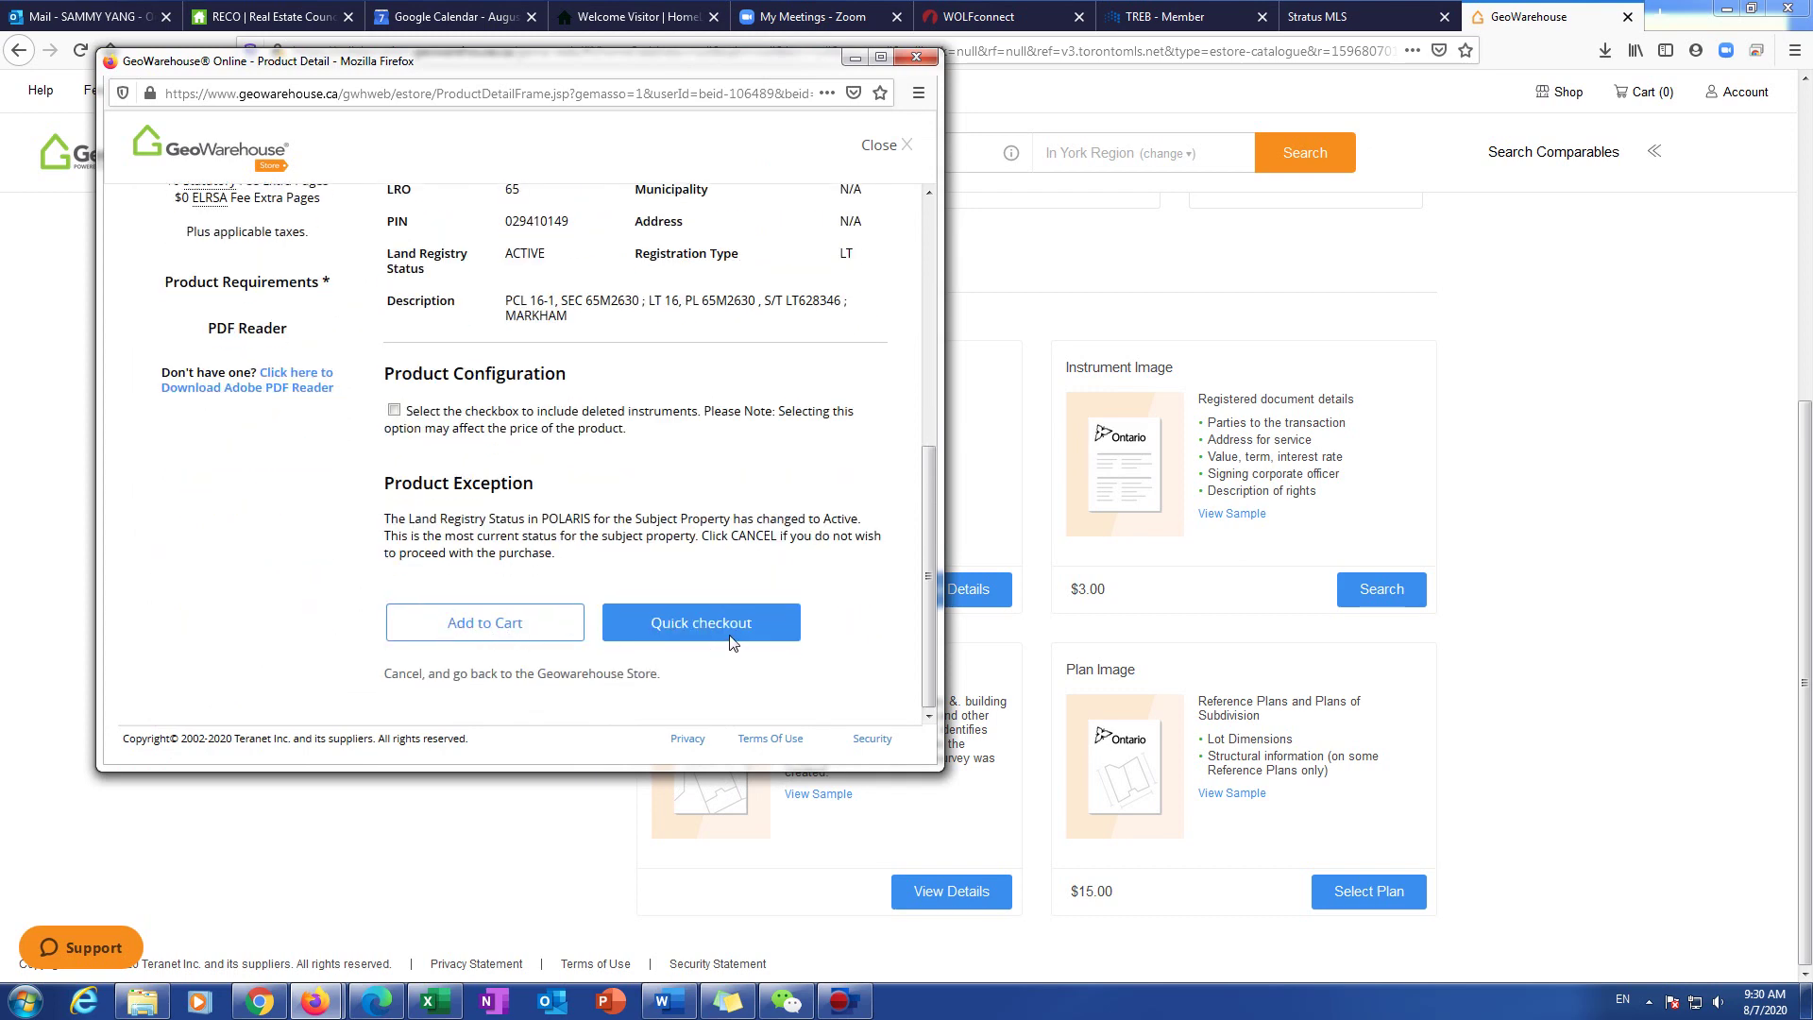
scroll(293, 436, up, 3)
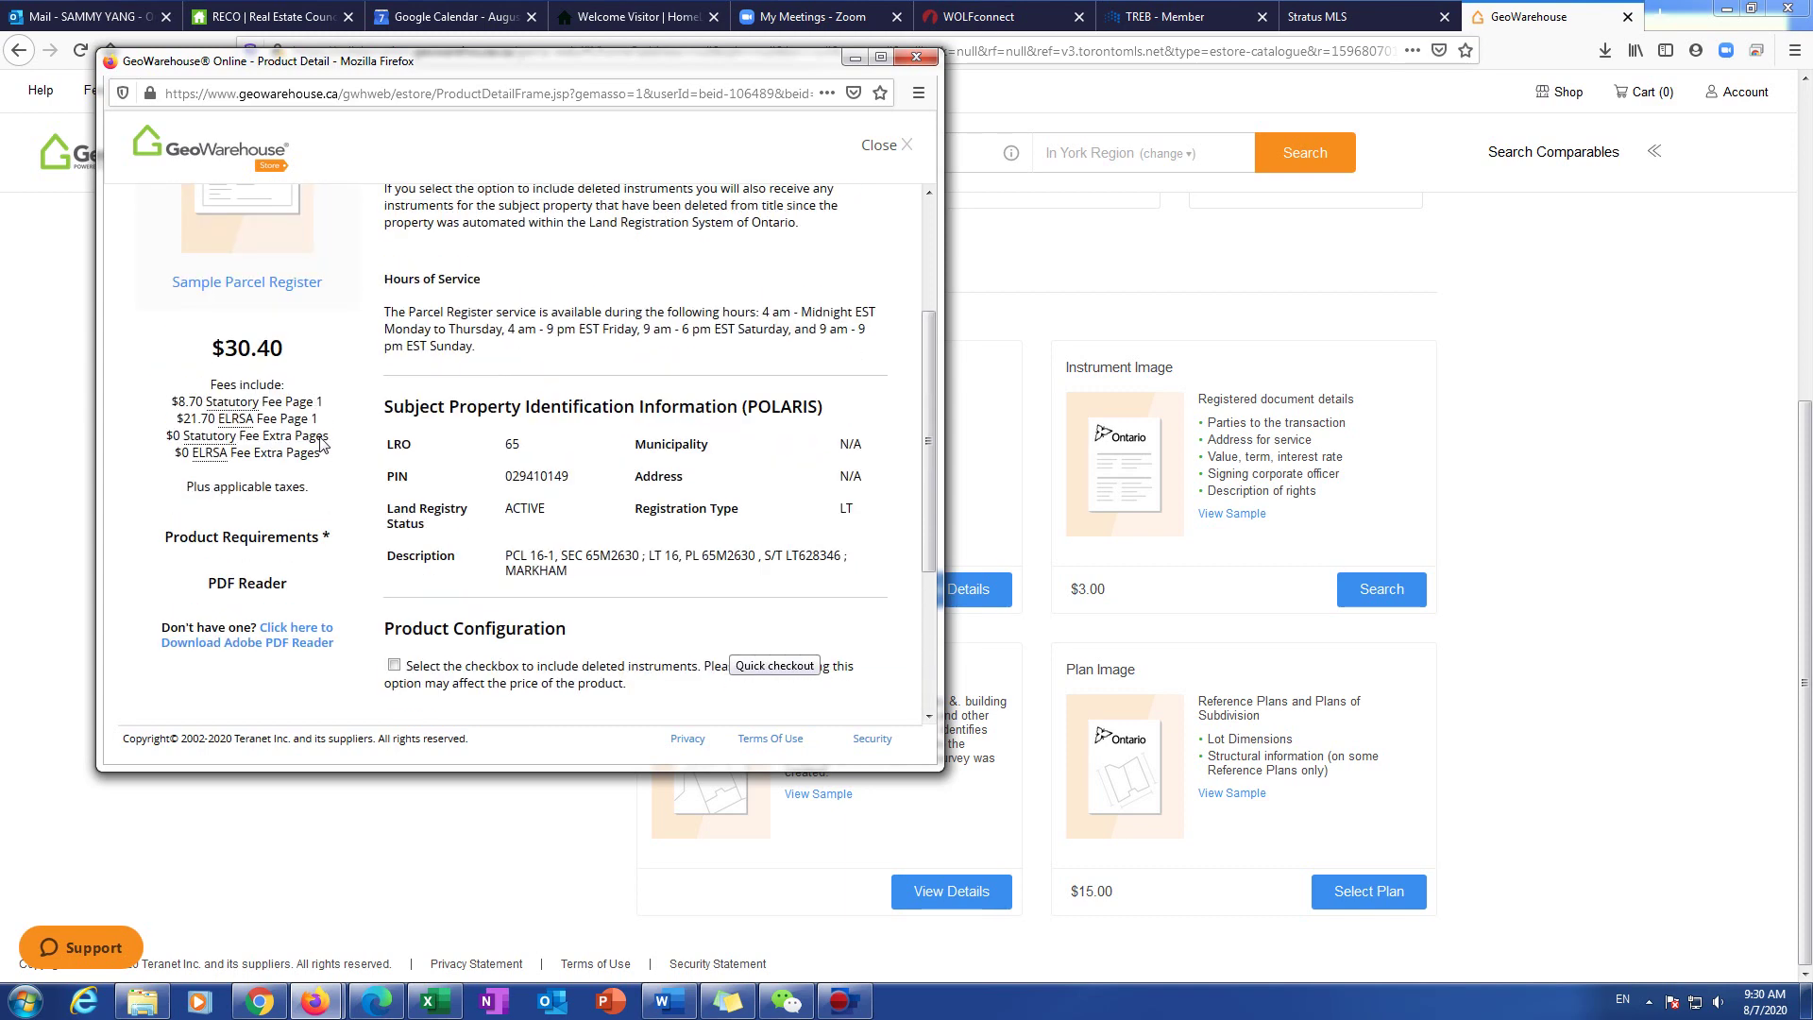
scroll(373, 413, up, 1)
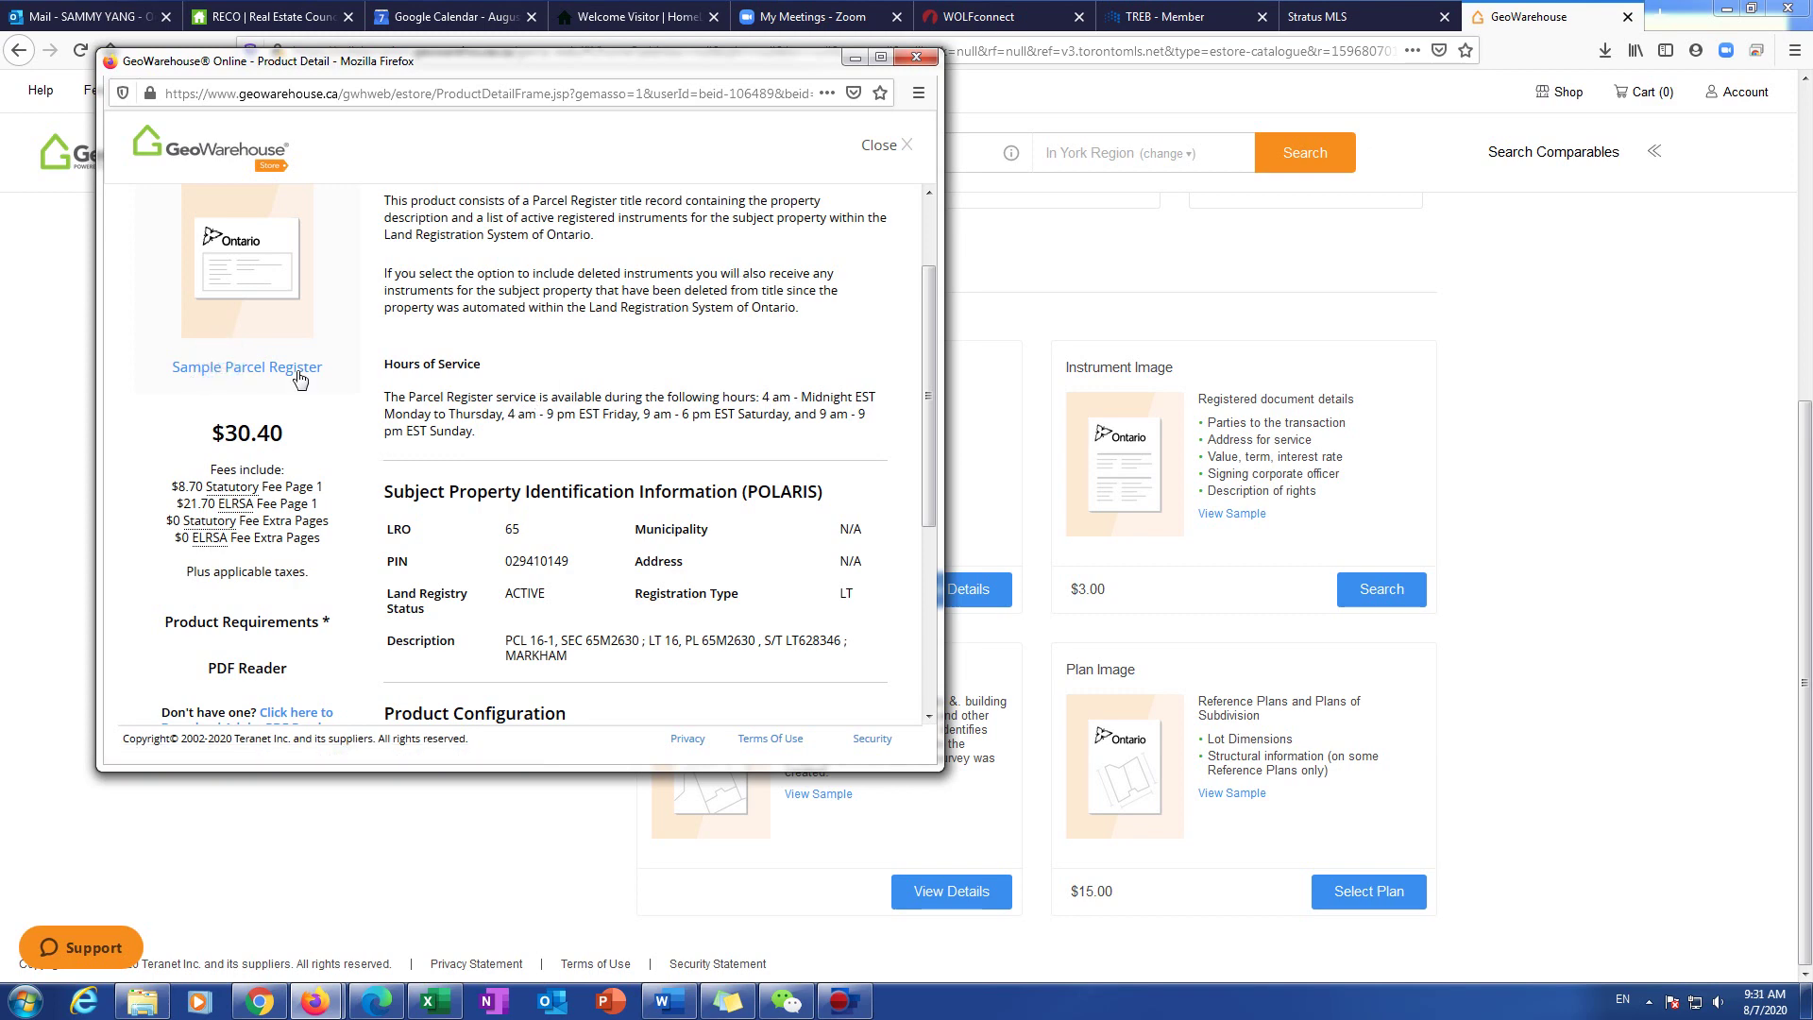
Step: Open the Sample Parcel Register PDF and highlight the $300,000 transfer and $240,000 charge
click(299, 370)
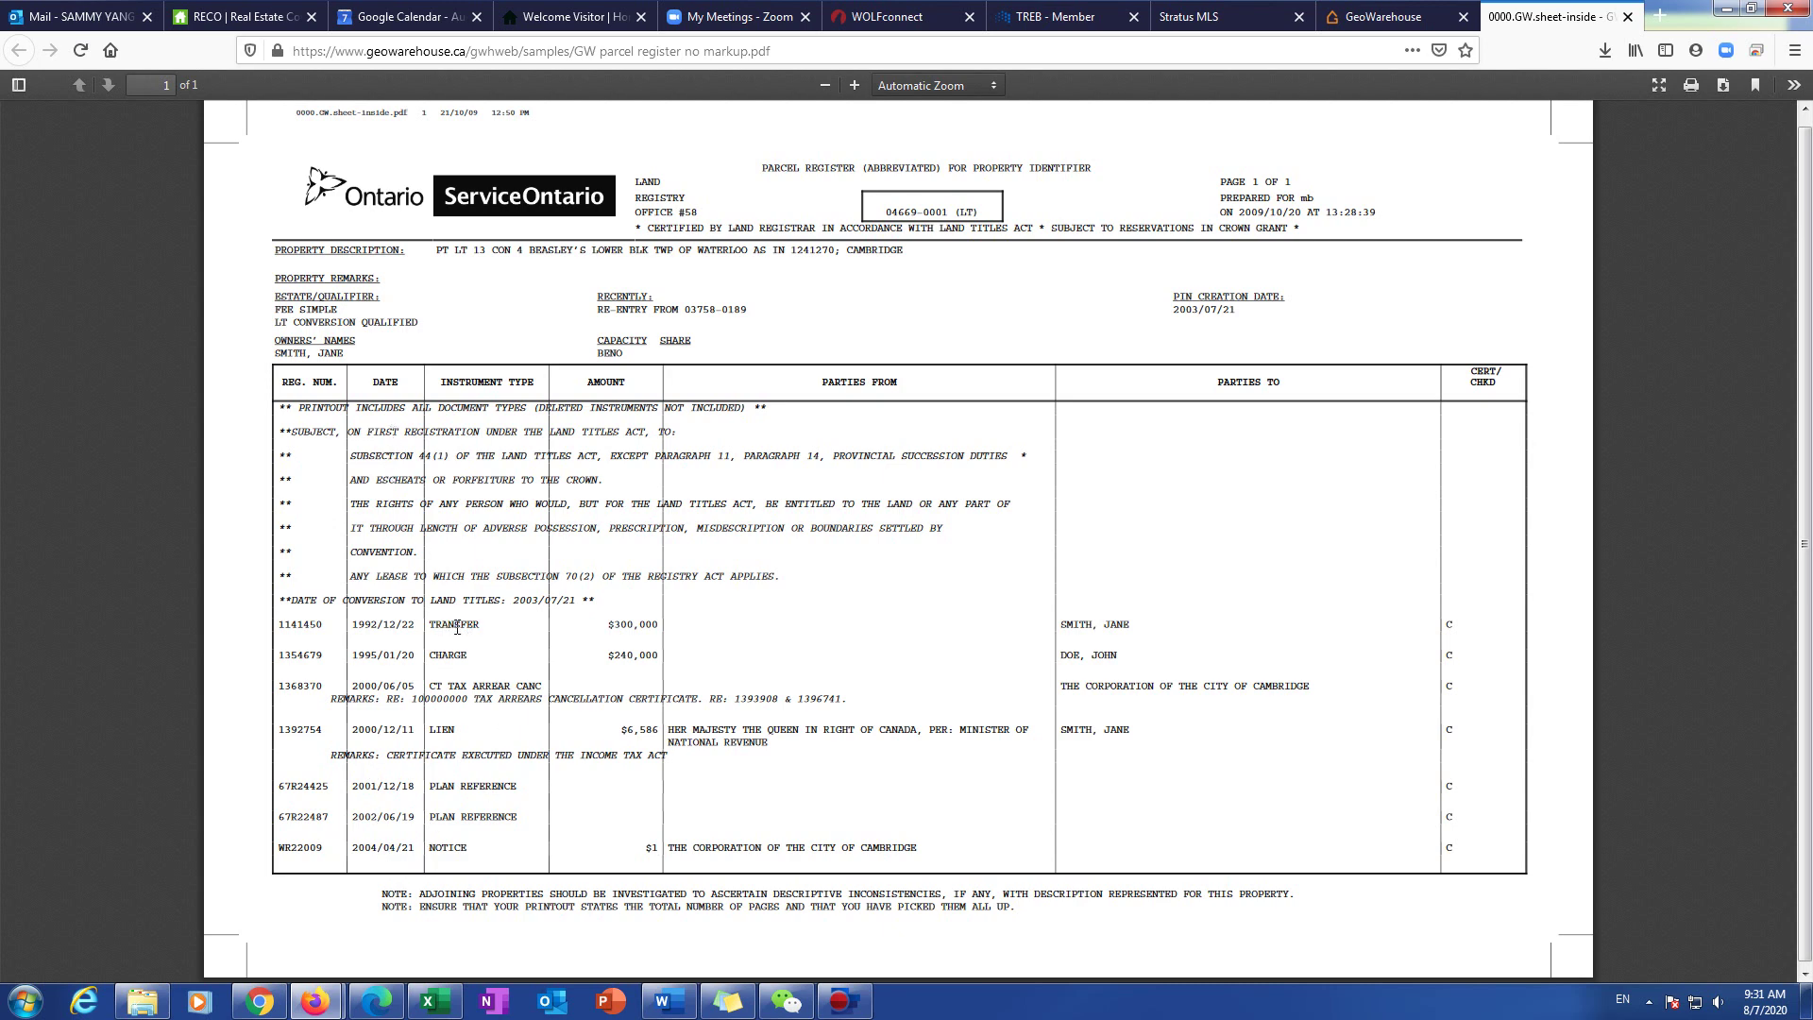
double_click(618, 627)
click(585, 664)
double_click(625, 657)
click(613, 724)
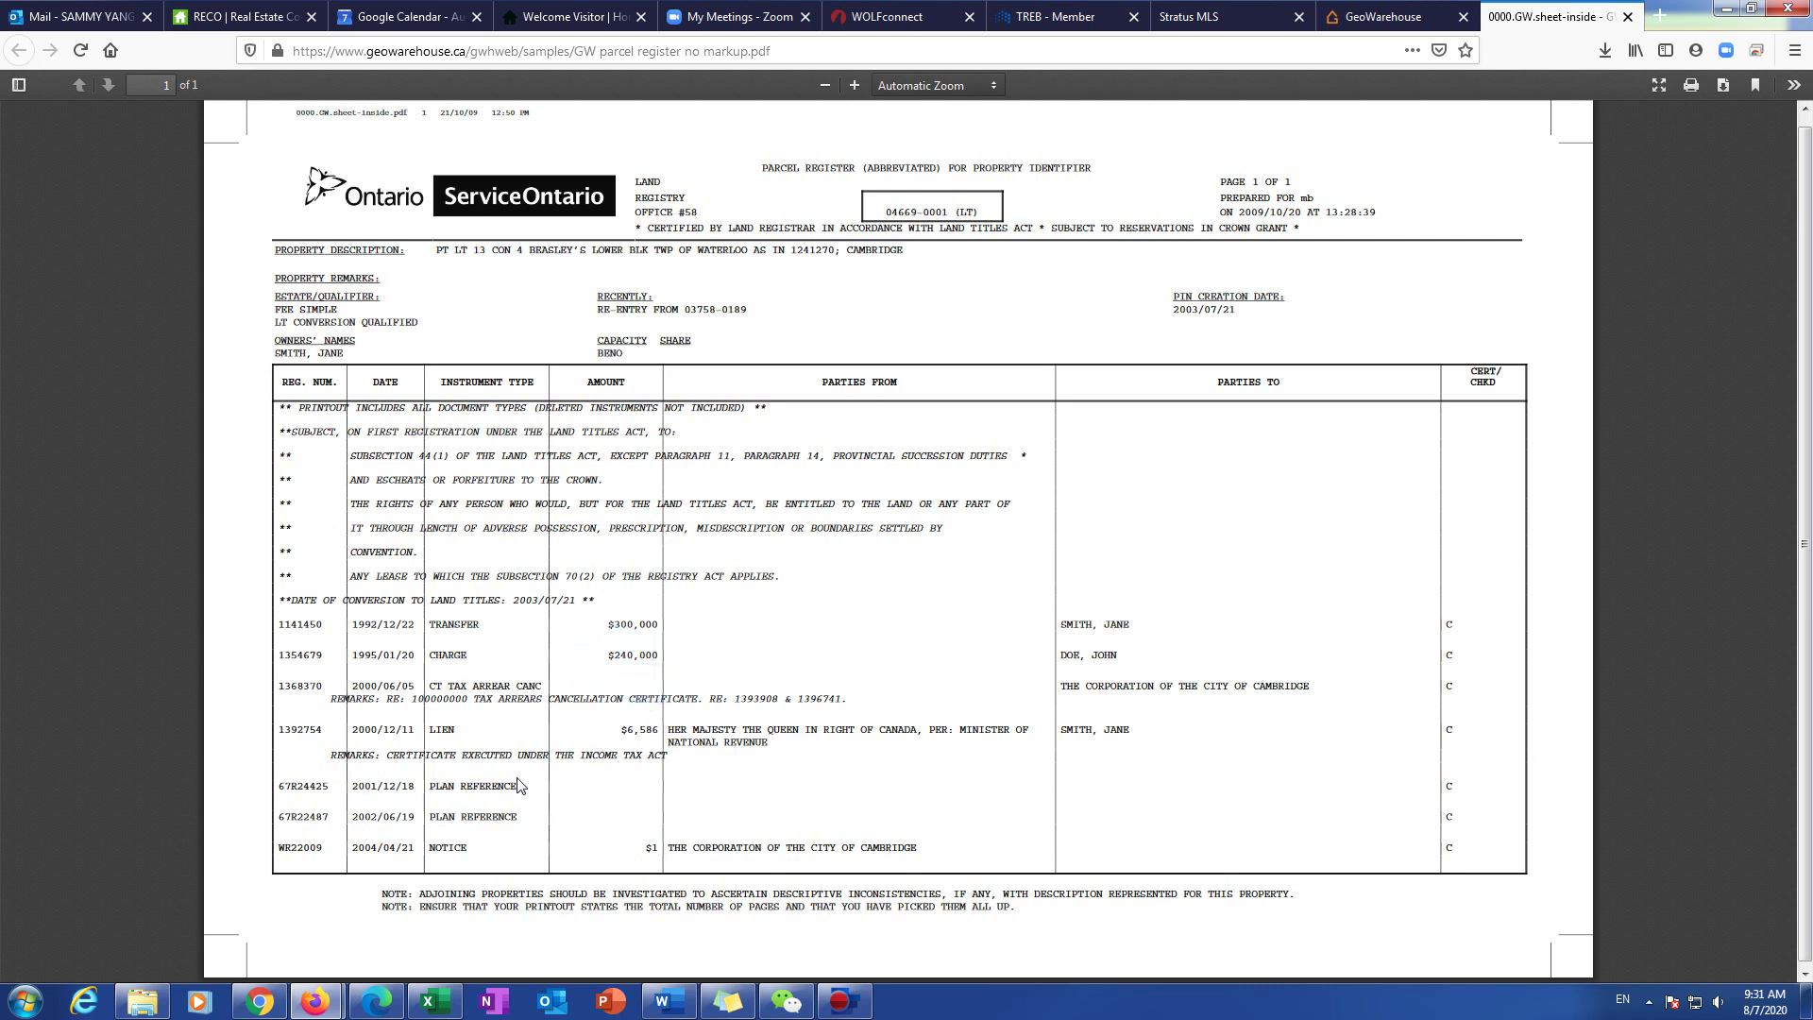